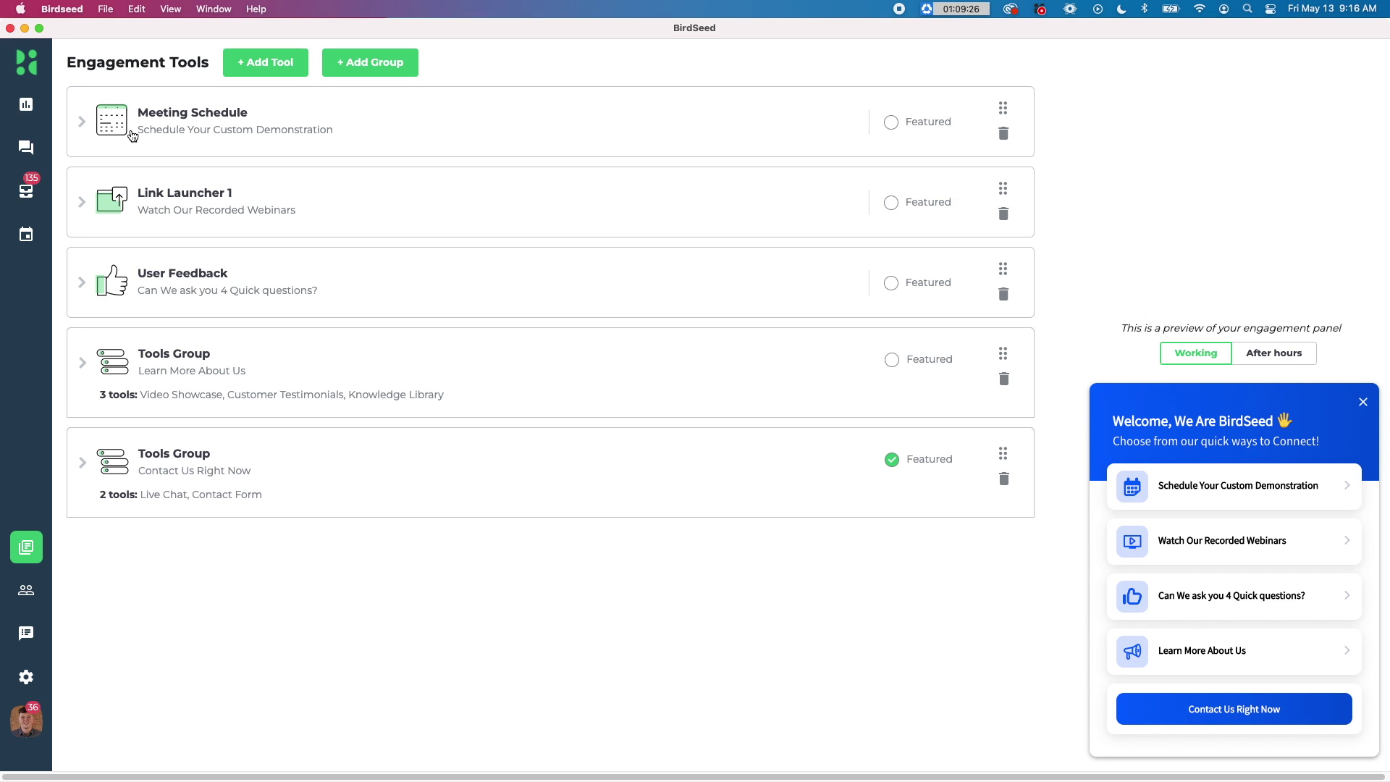
# Step: Expand the Meeting Schedule tool and review its custom texts for button, weekday, month and day-of-month labels
pyautogui.click(82, 123)
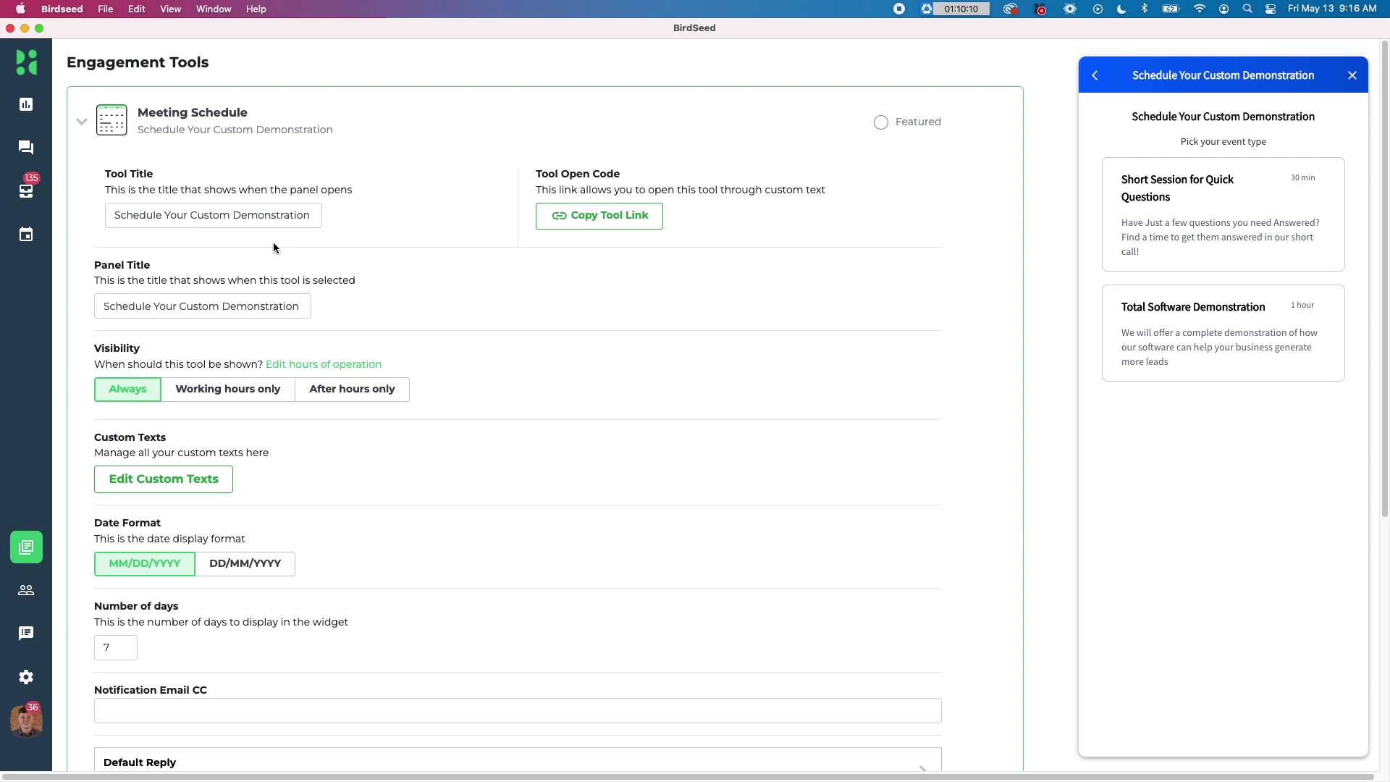
pyautogui.scroll(-2, 269, 239)
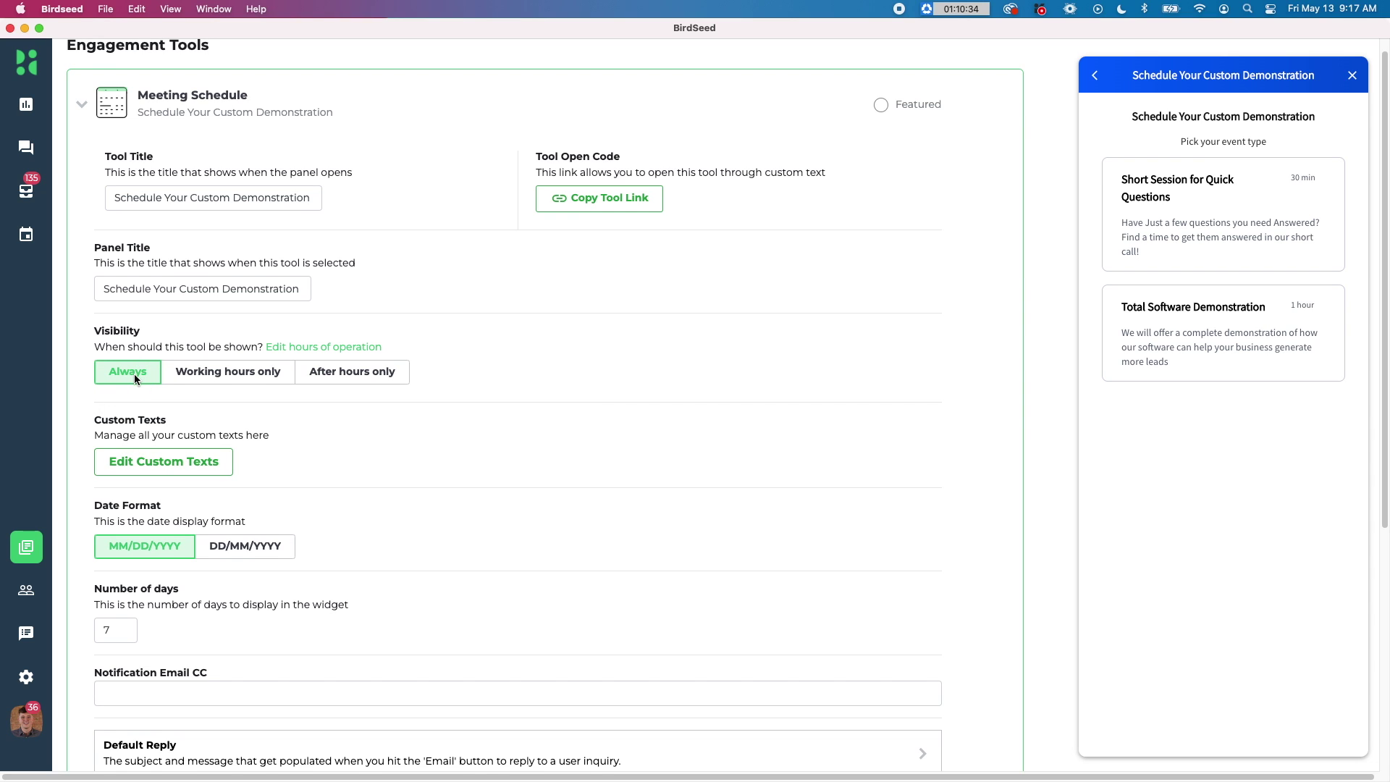
pyautogui.click(155, 458)
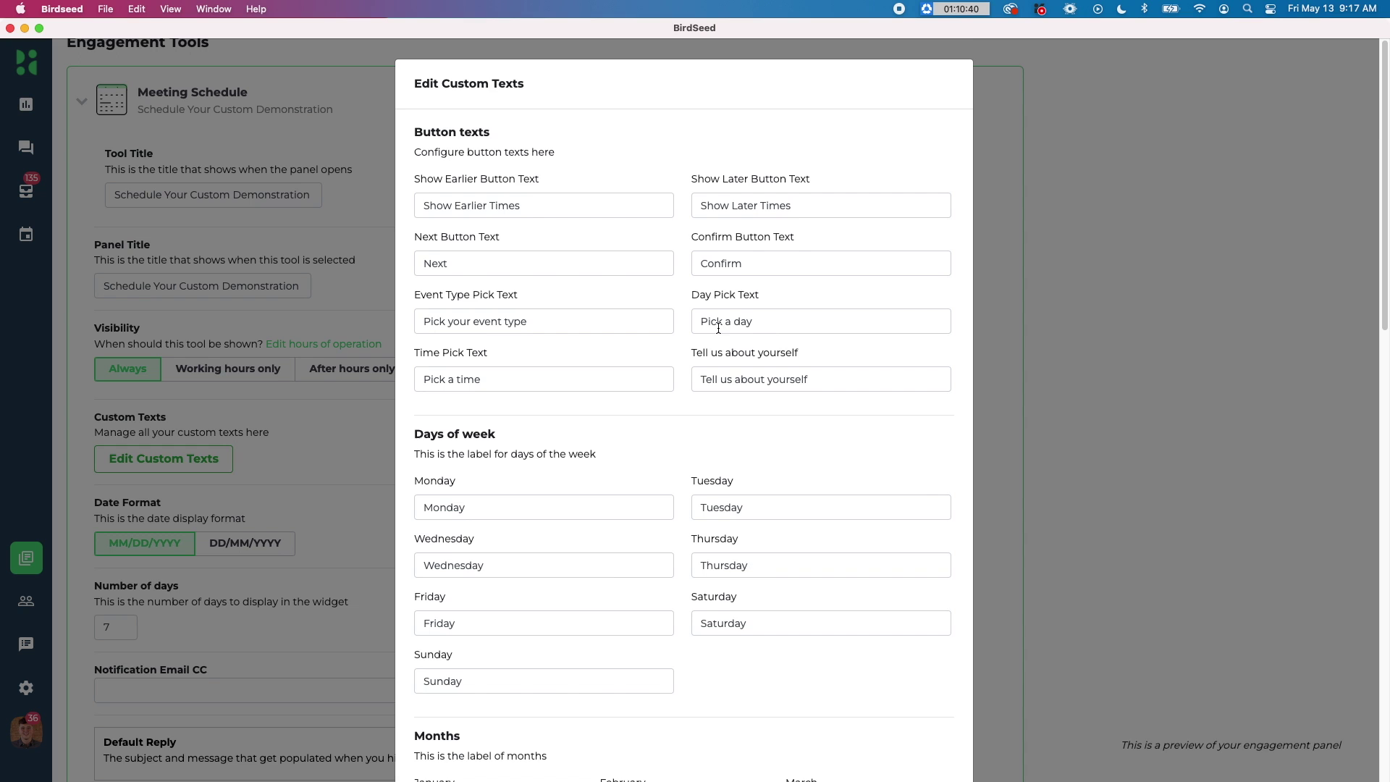
pyautogui.scroll(-4, 627, 415)
pyautogui.scroll(-6, 628, 367)
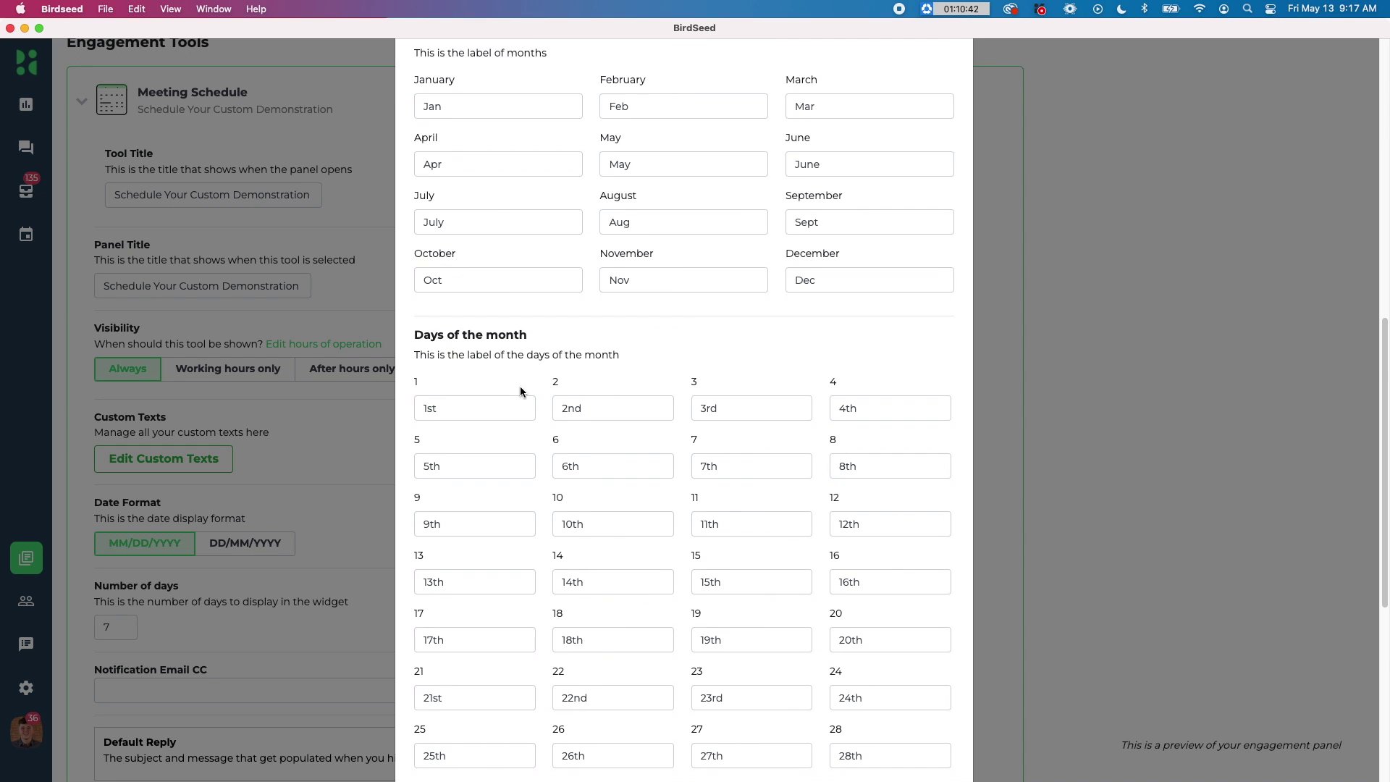
pyautogui.scroll(-5, 646, 422)
pyautogui.scroll(15, 642, 414)
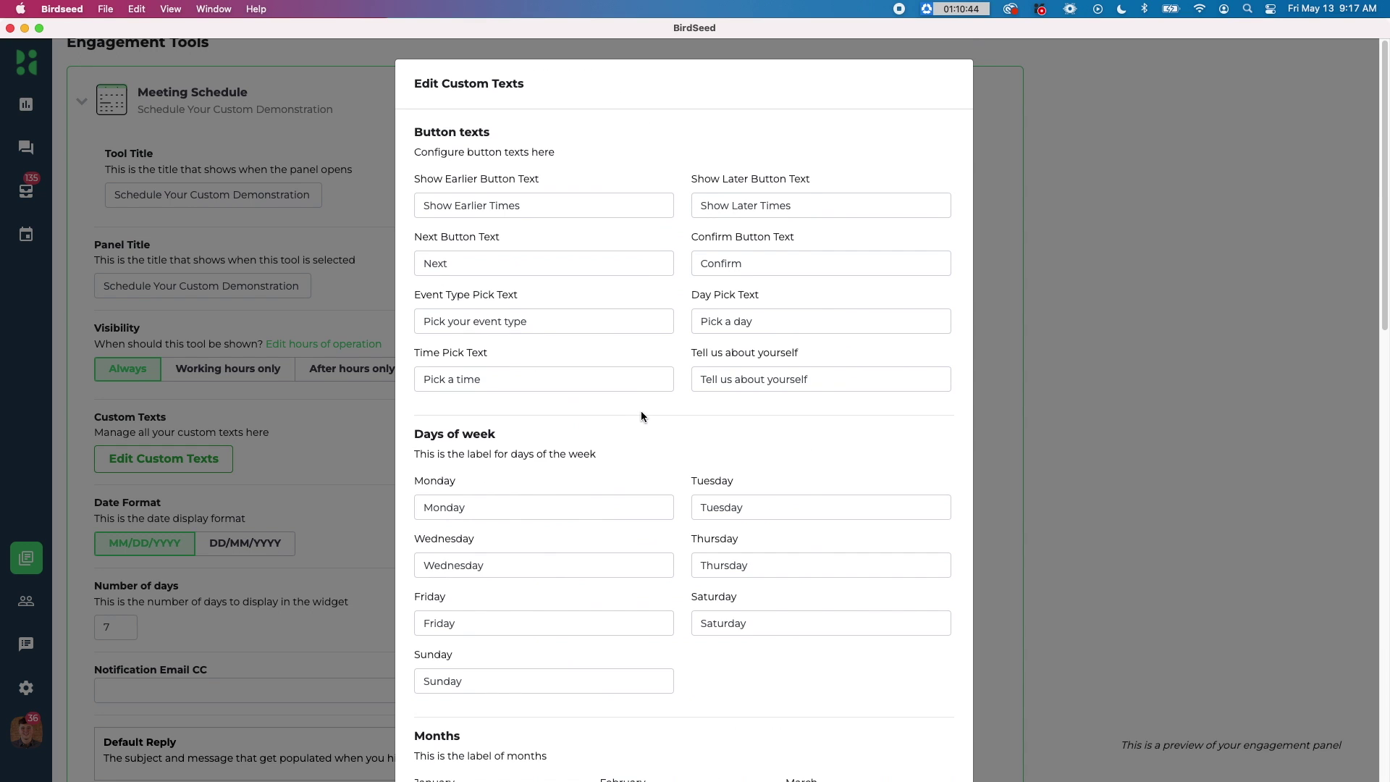
pyautogui.scroll(-15, 843, 660)
pyautogui.click(869, 733)
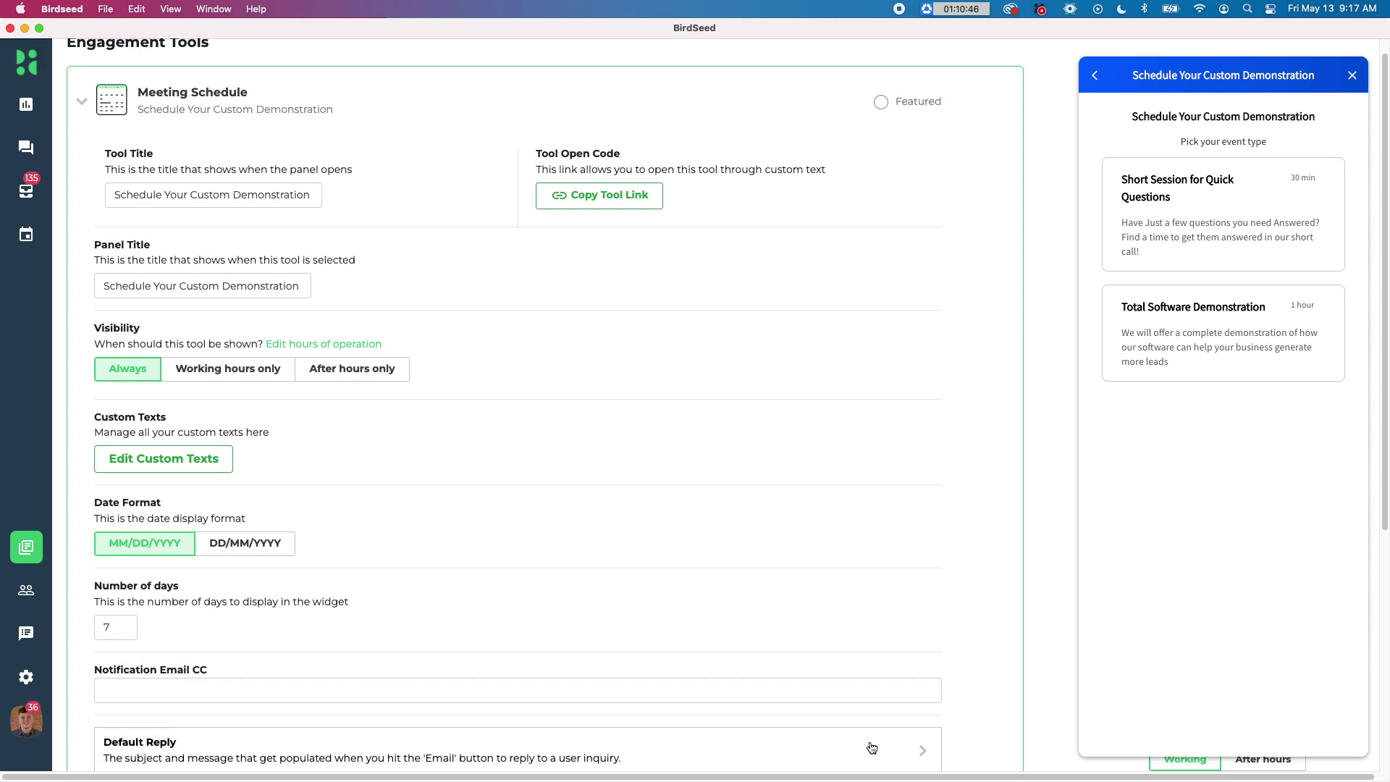
# Step: Review the Meeting Schedule tool's date, day-count and notification settings, and its default reply's subject and contact details placeholder
pyautogui.scroll(-3, 443, 376)
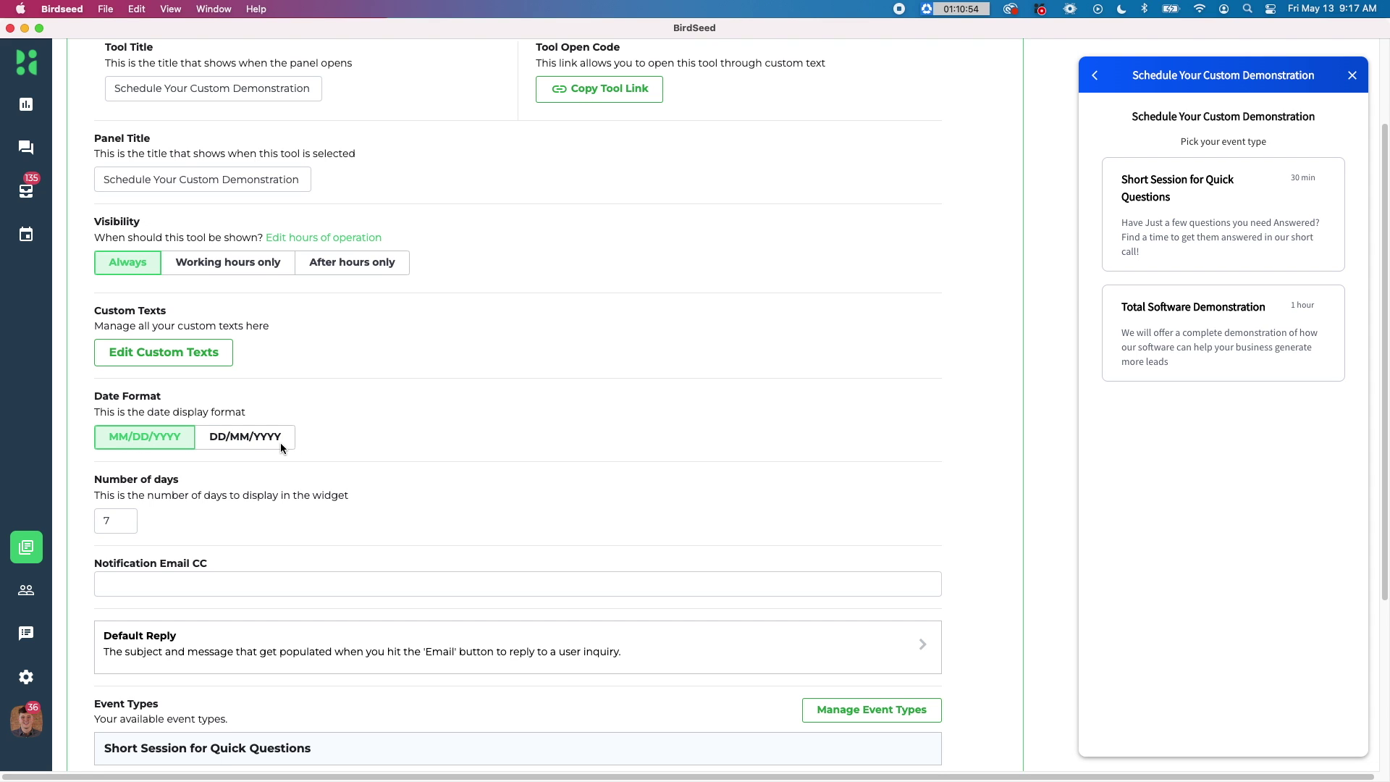
pyautogui.scroll(-3, 307, 368)
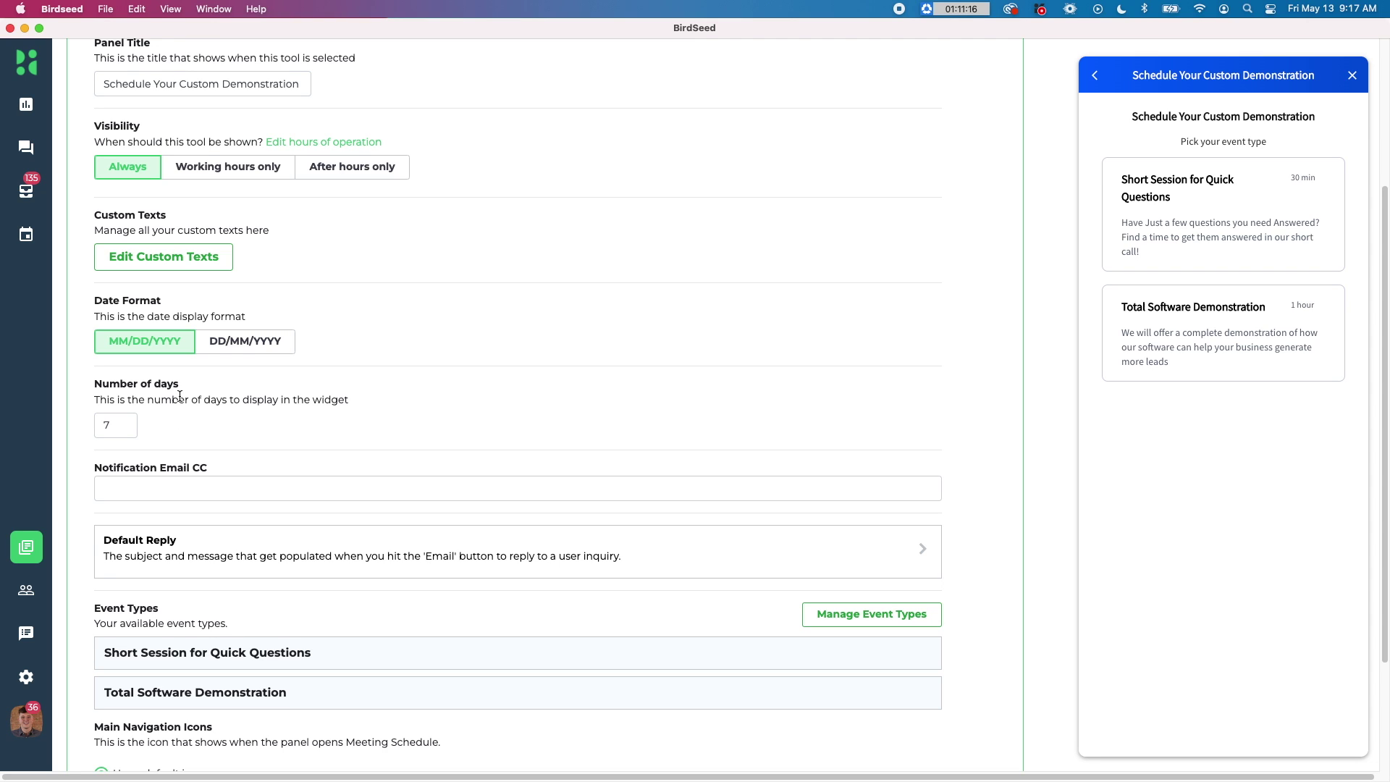
pyautogui.scroll(-1, 178, 396)
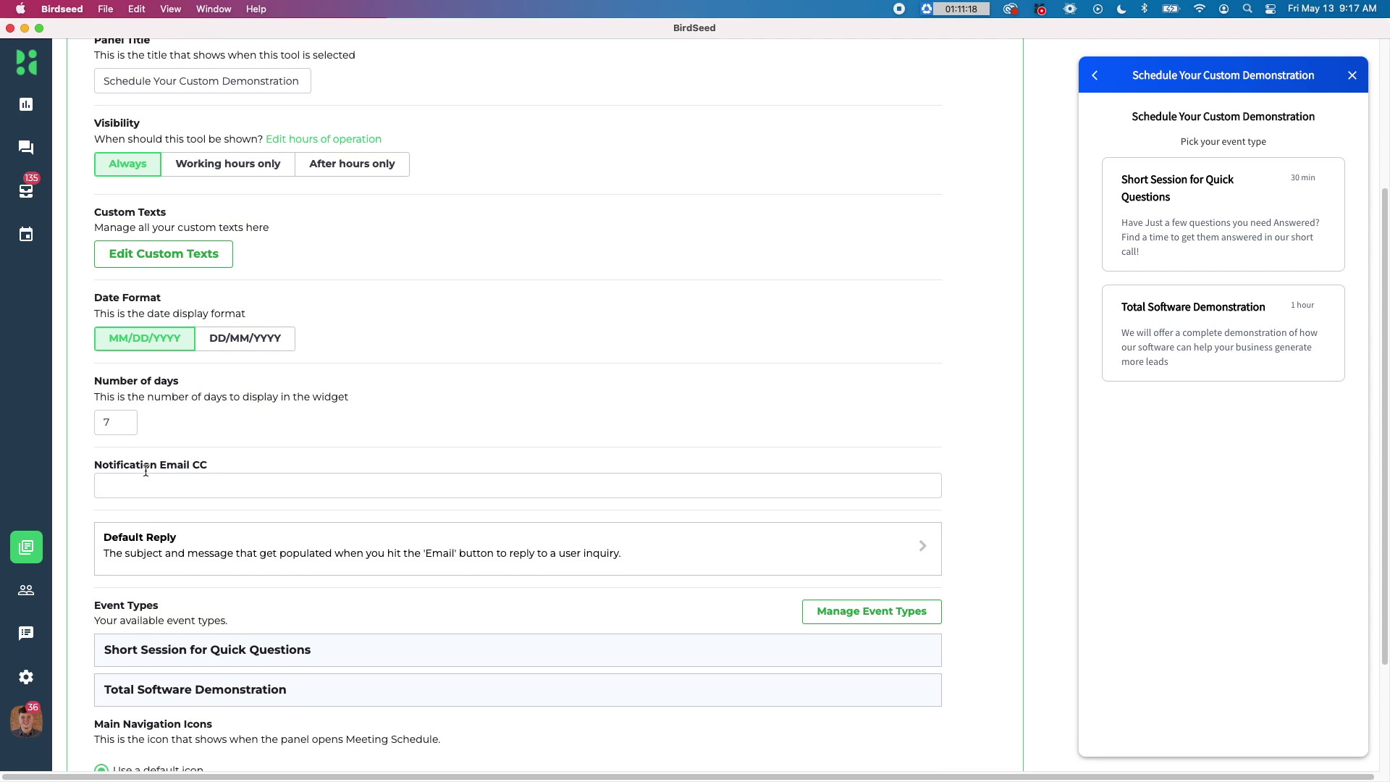
pyautogui.scroll(-1, 205, 470)
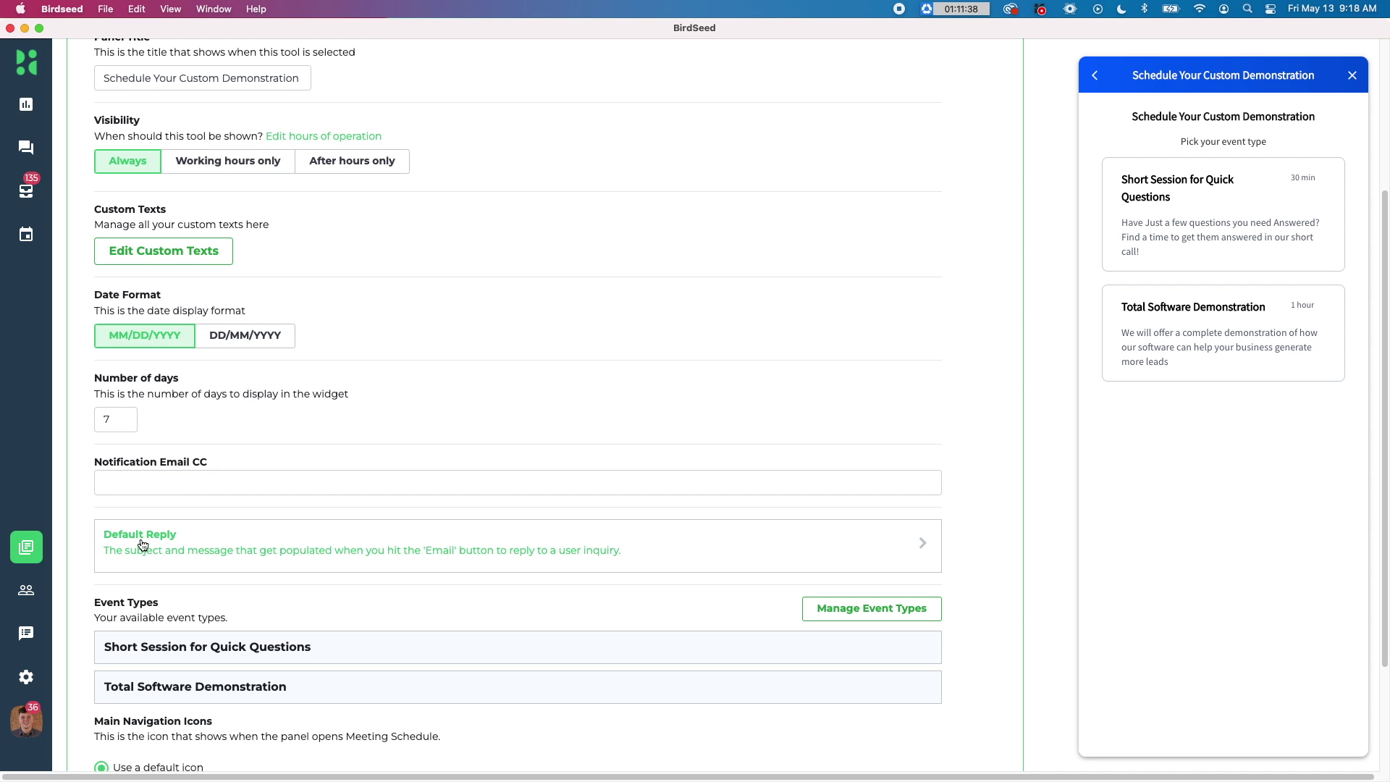
pyautogui.click(919, 548)
pyautogui.scroll(-4, 825, 537)
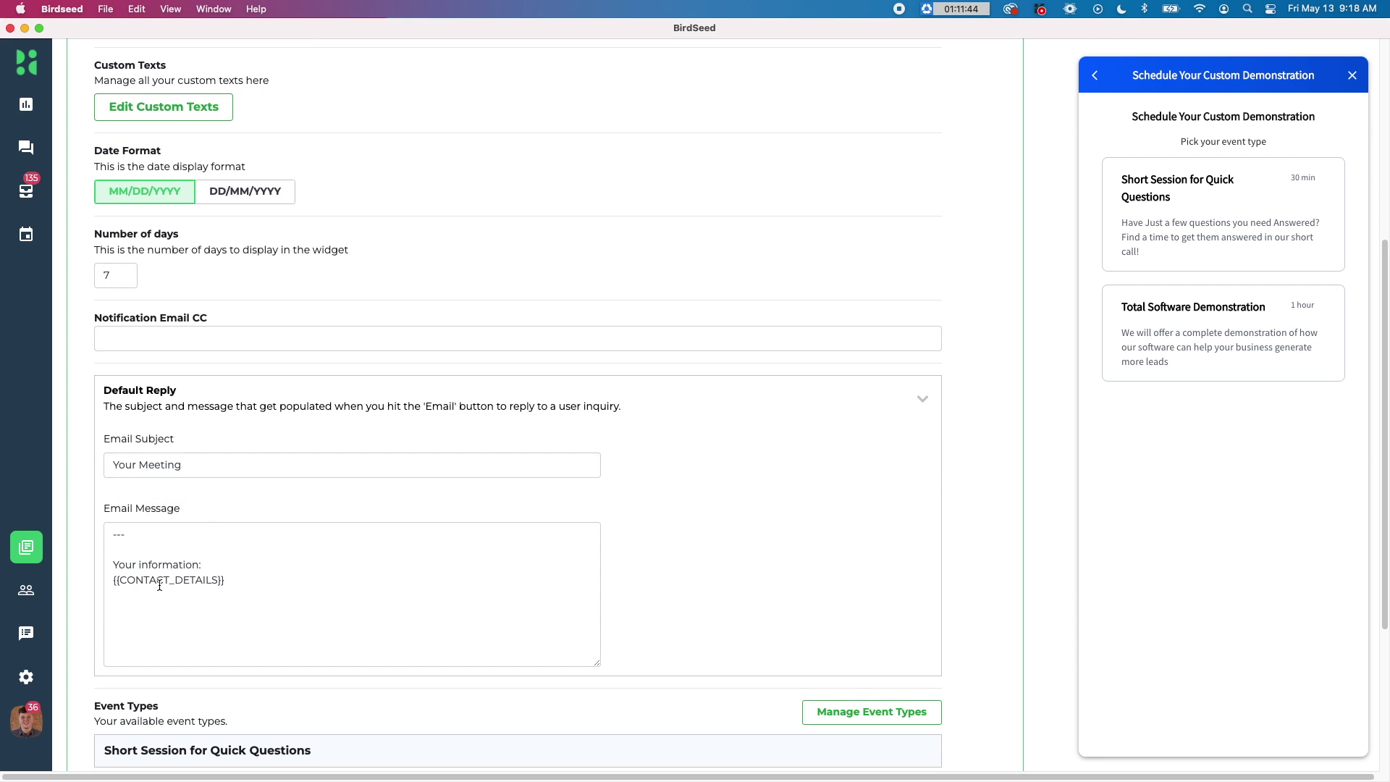
pyautogui.moveTo(225, 580); pyautogui.dragTo(108, 583)
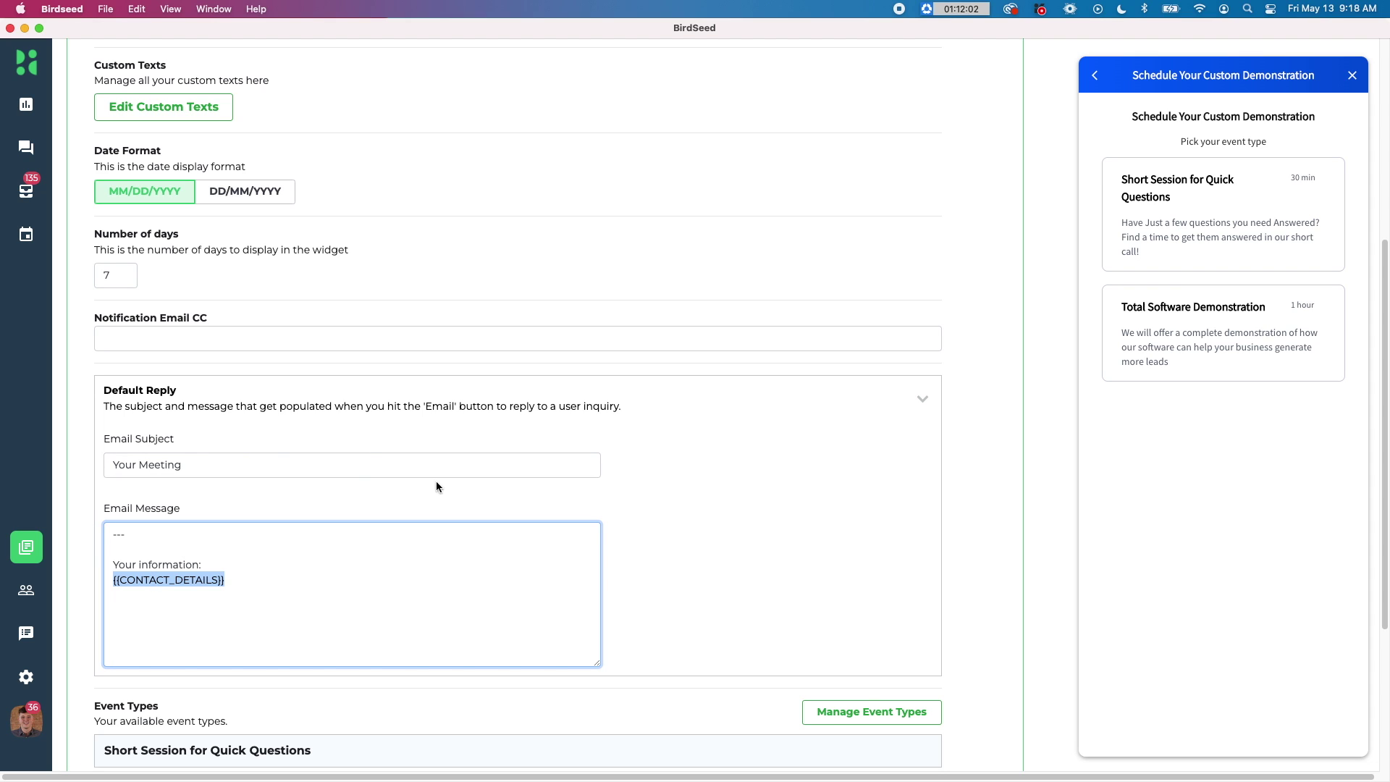
pyautogui.click(923, 399)
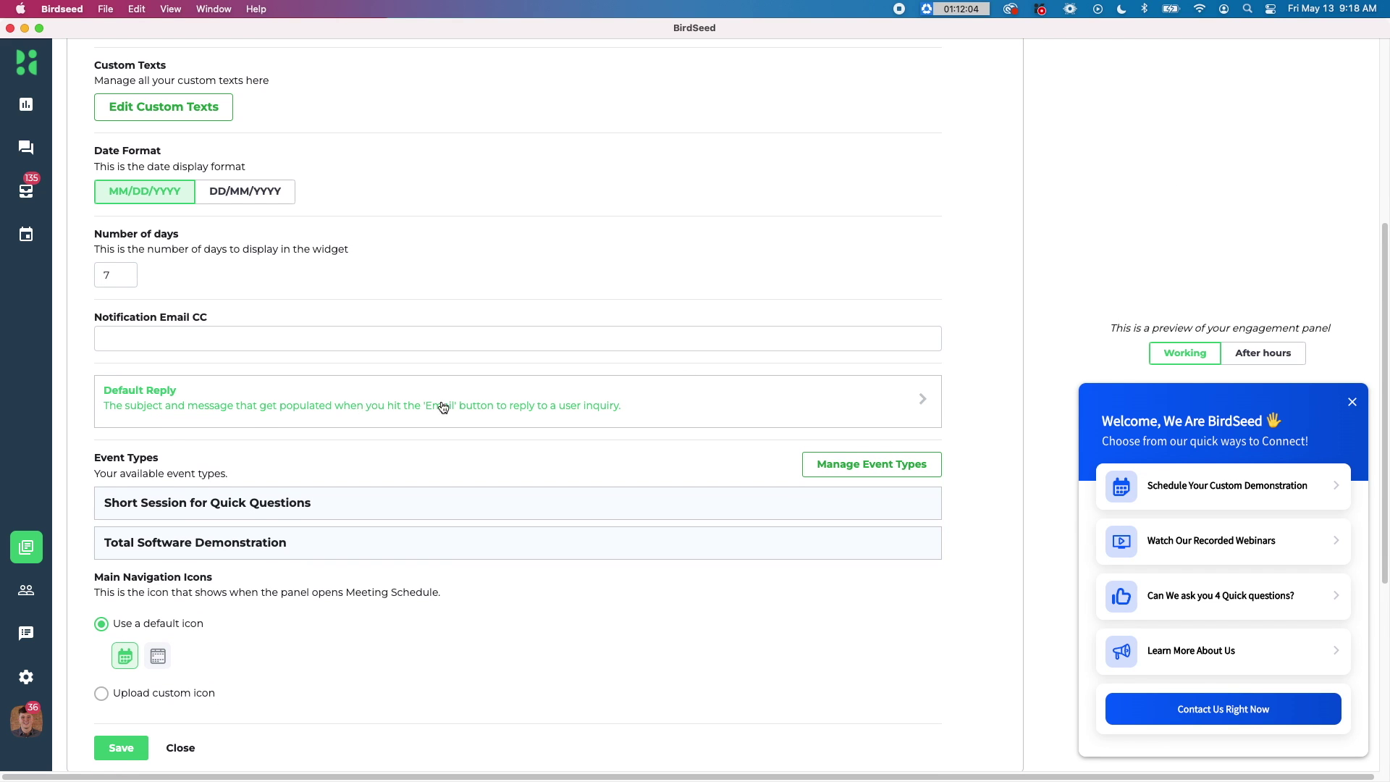
# Step: In the event type management page, create an event type titled "Test Event" with the description "This is just a test for scheduling"
pyautogui.scroll(-1, 156, 454)
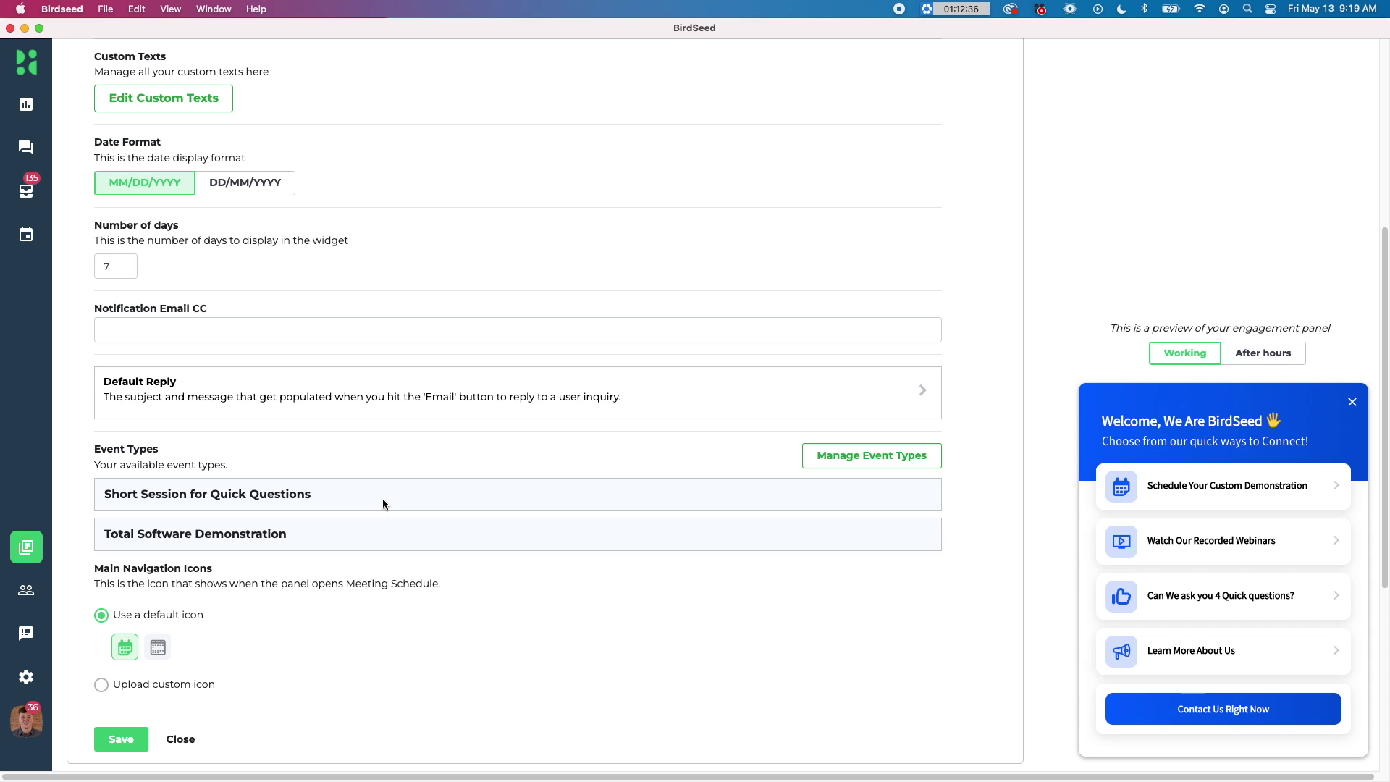
pyautogui.scroll(-1, 384, 503)
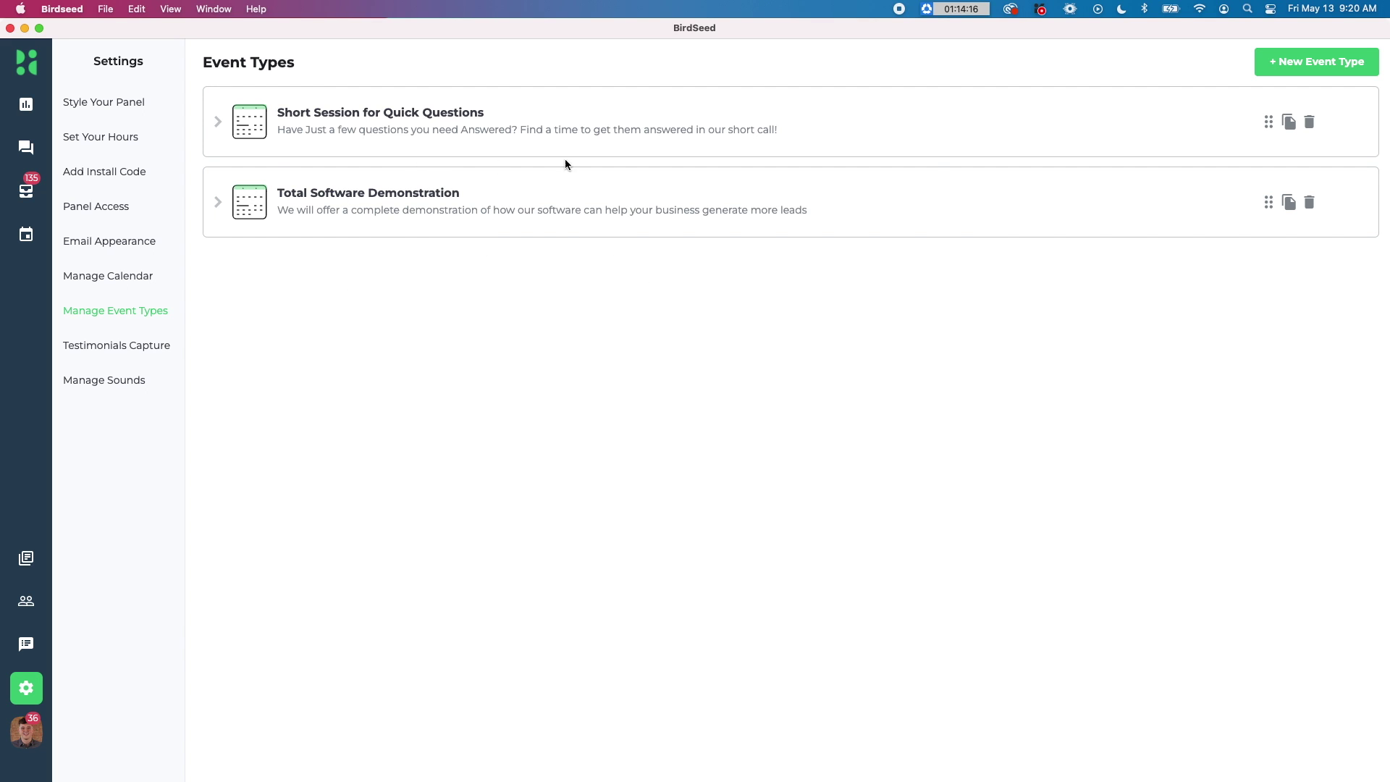
pyautogui.click(1322, 68)
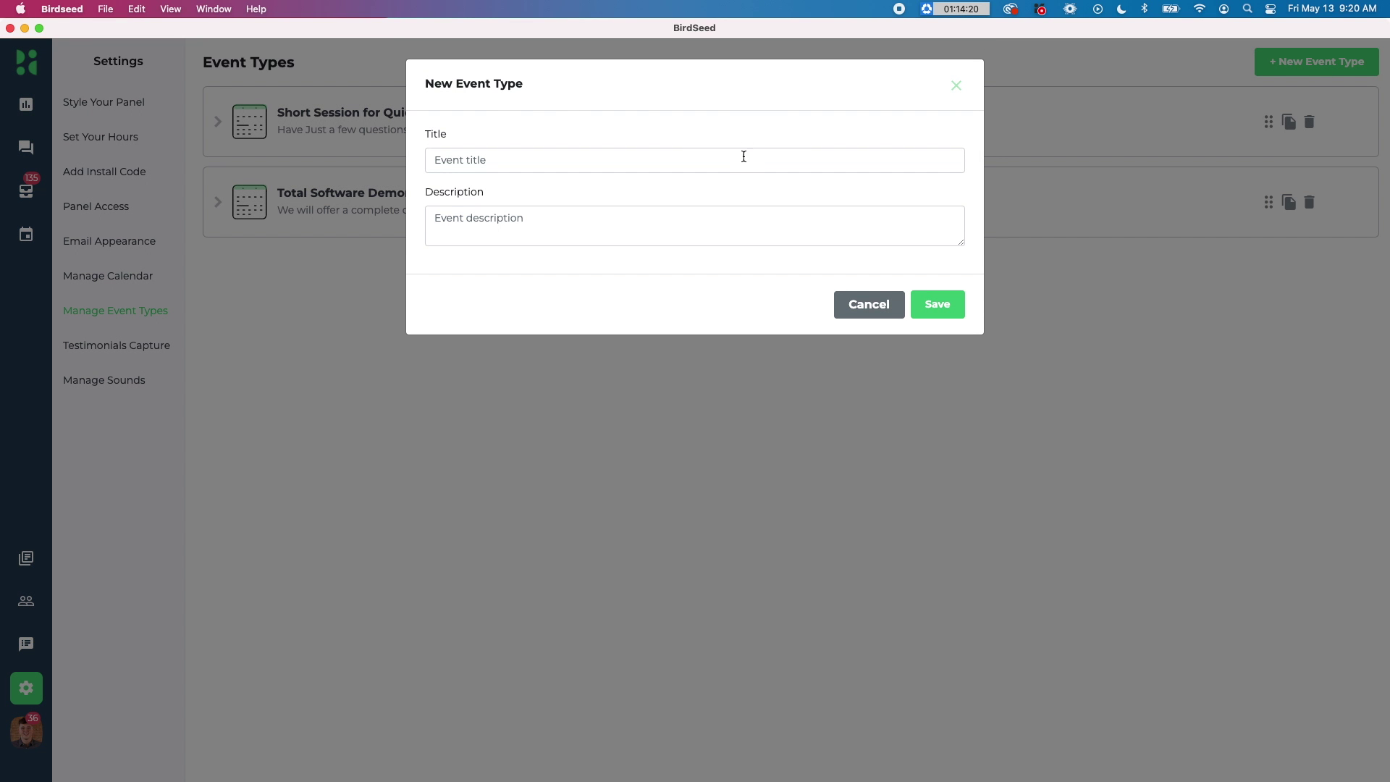
pyautogui.click(744, 157)
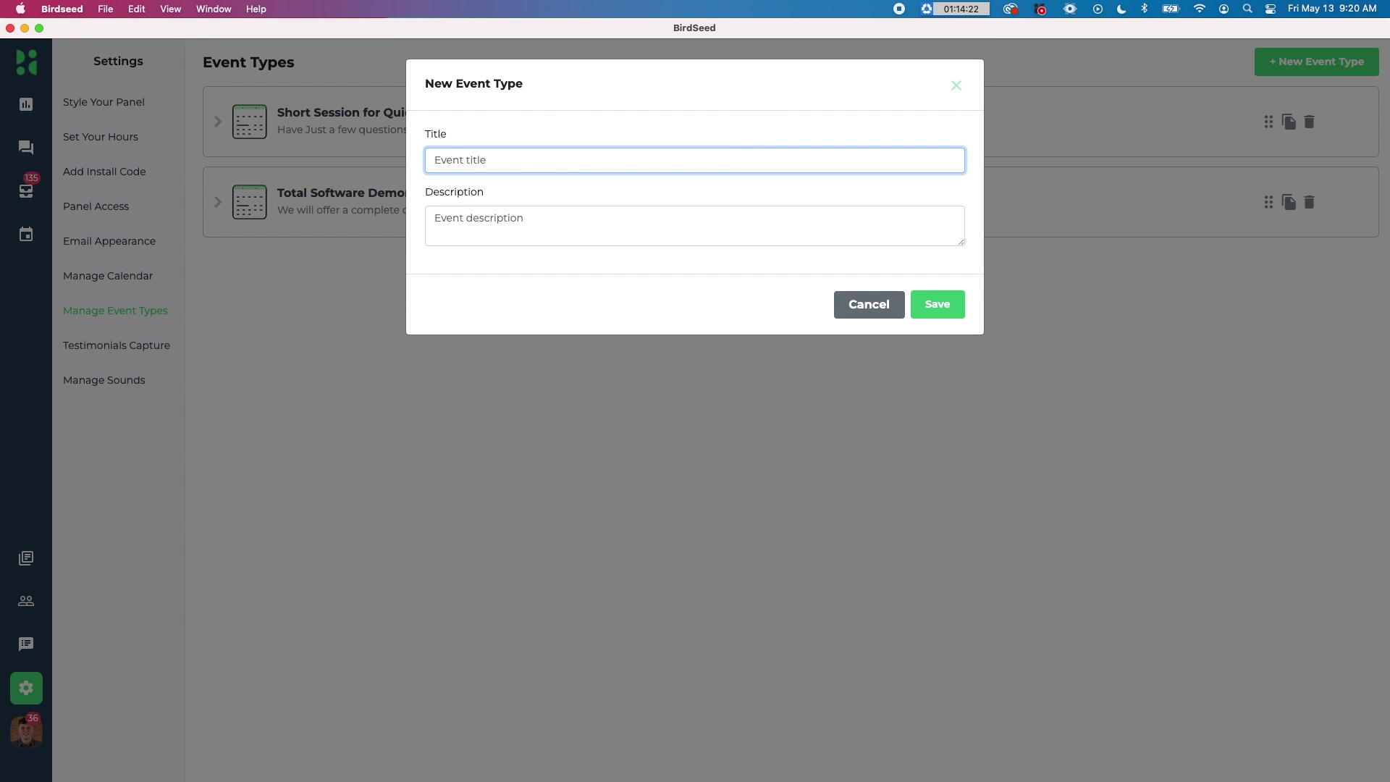
pyautogui.write('Test Event')
pyautogui.click(438, 218)
pyautogui.write('This')
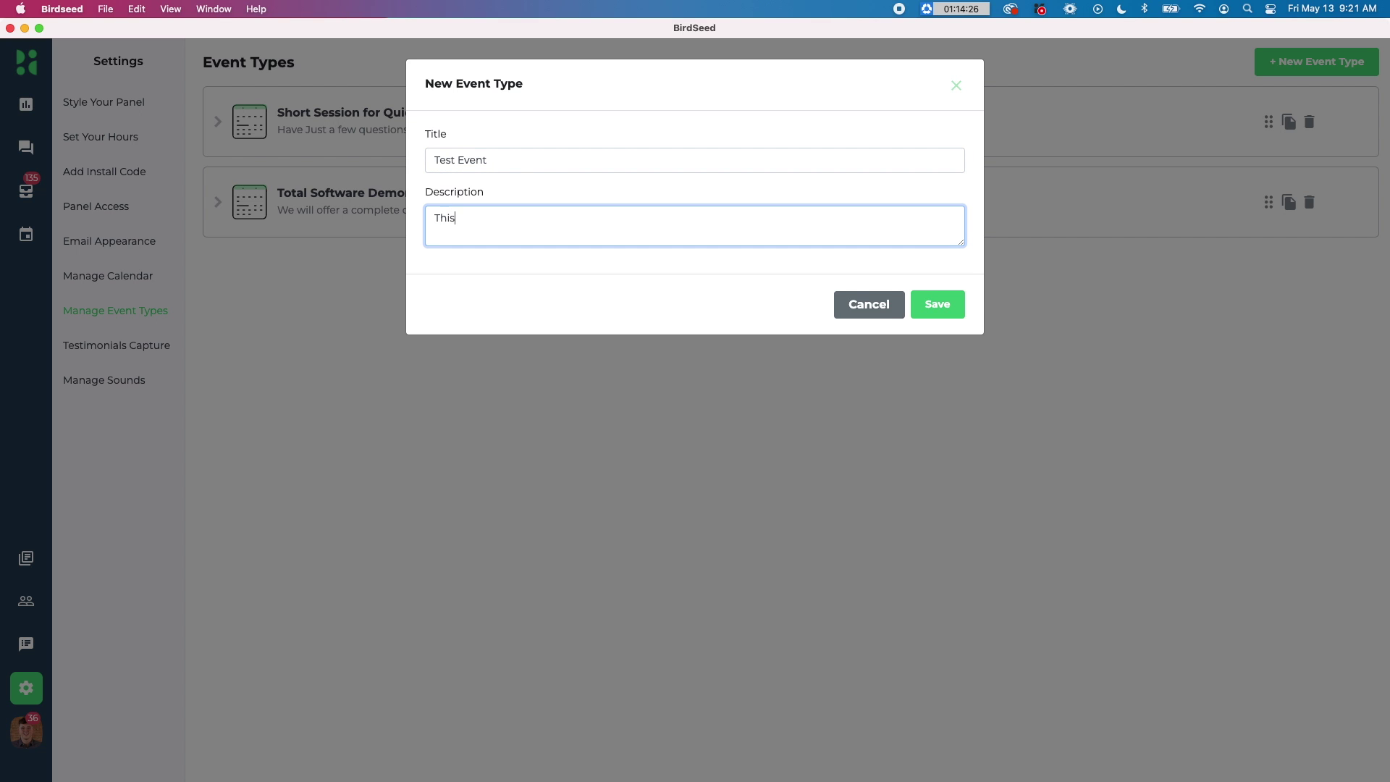
pyautogui.write(' is just a test for scheduling')
pyautogui.click(941, 307)
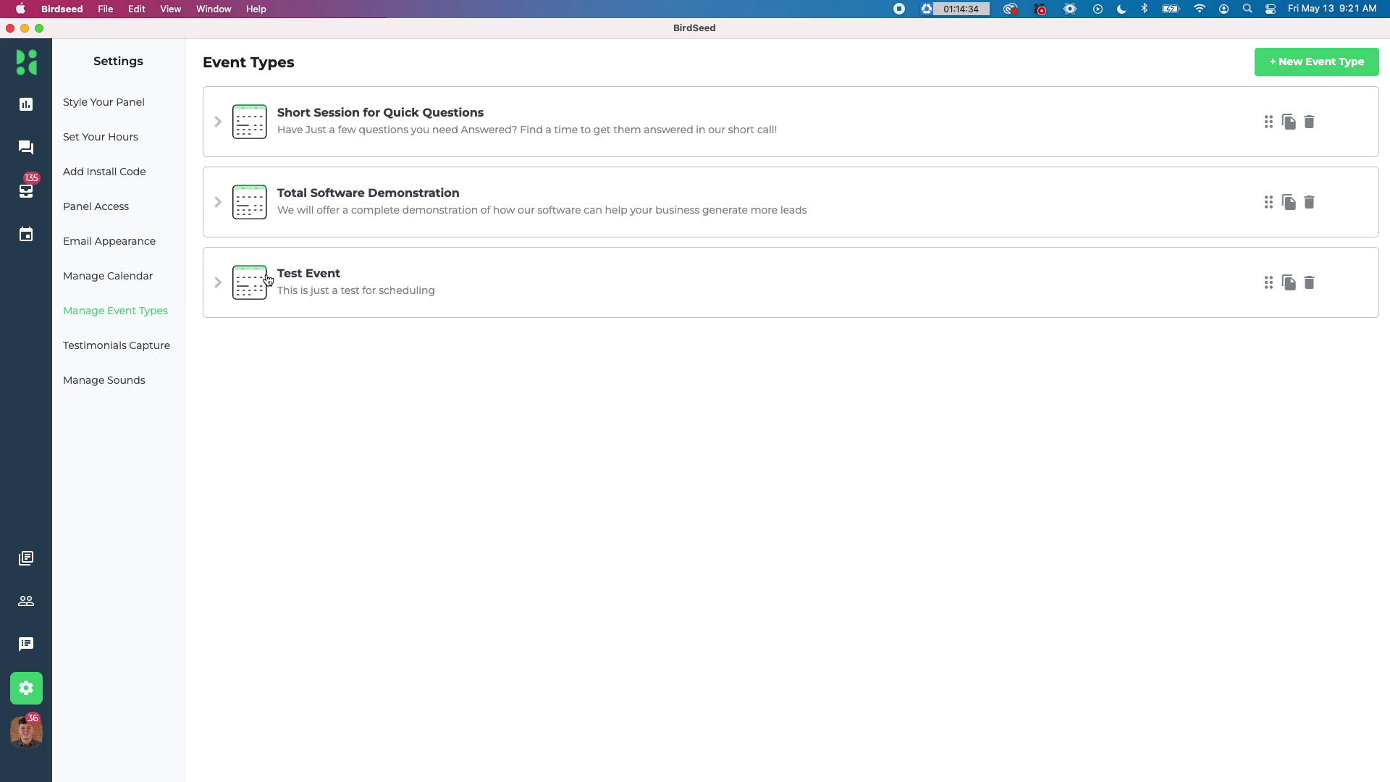
# Step: Expand Test Event and set Friday's schedule to Never Available, keeping Monday on Specific Hours
pyautogui.click(219, 285)
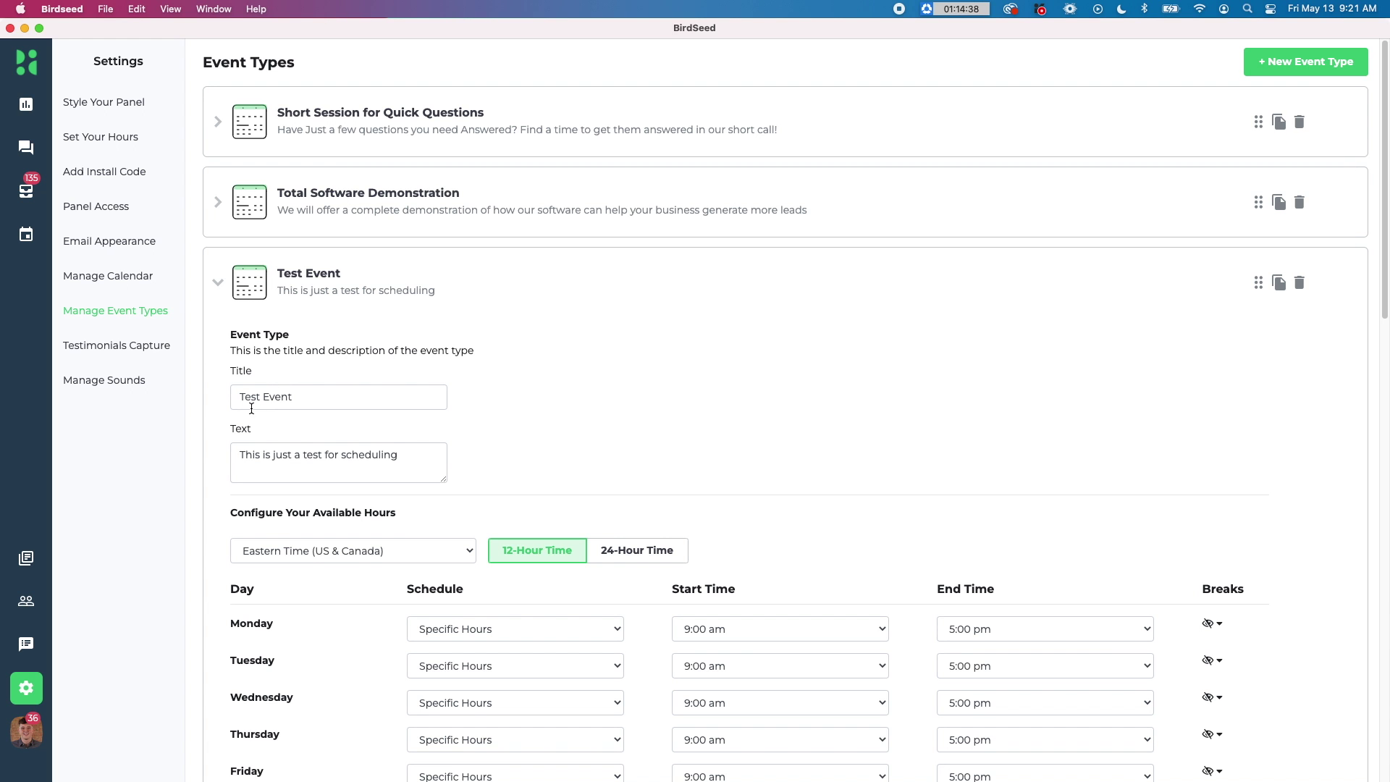
pyautogui.scroll(-4, 691, 327)
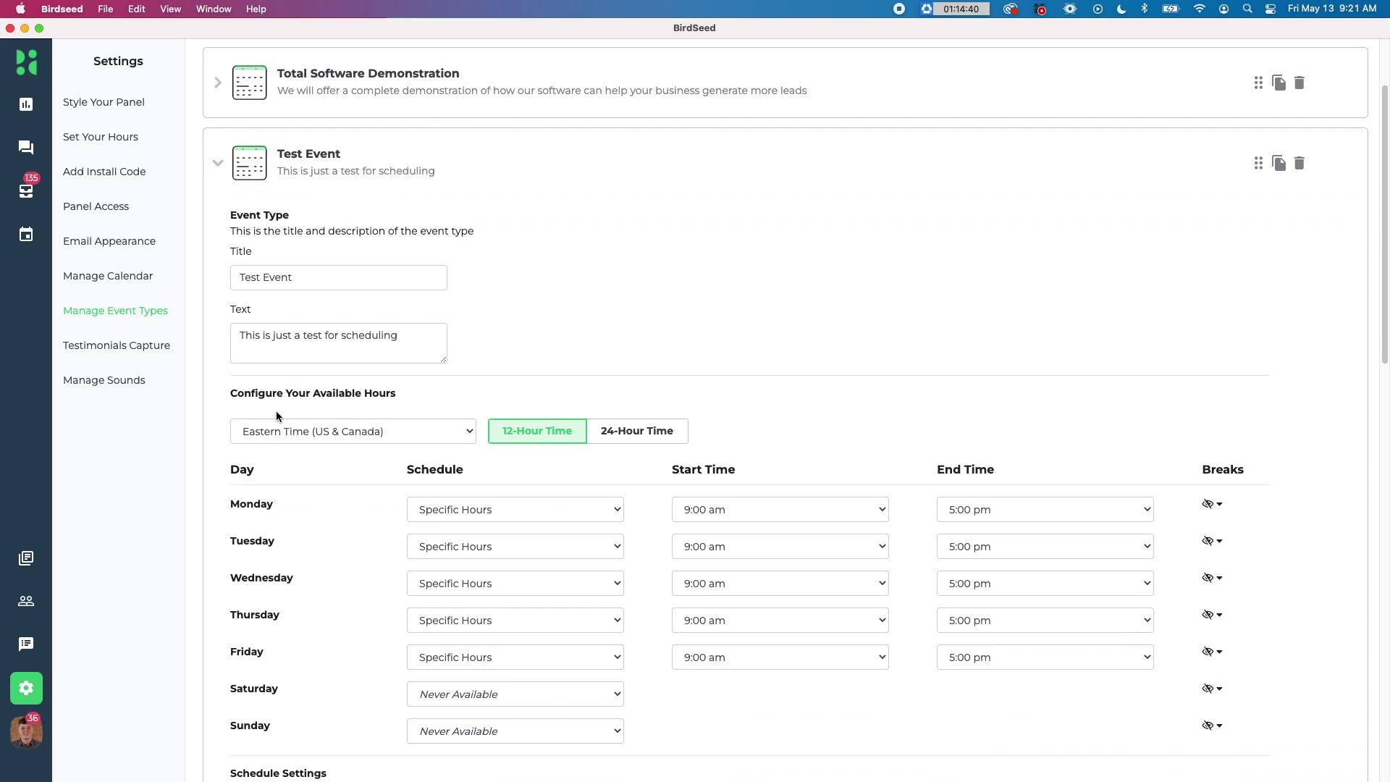
pyautogui.scroll(-4, 417, 396)
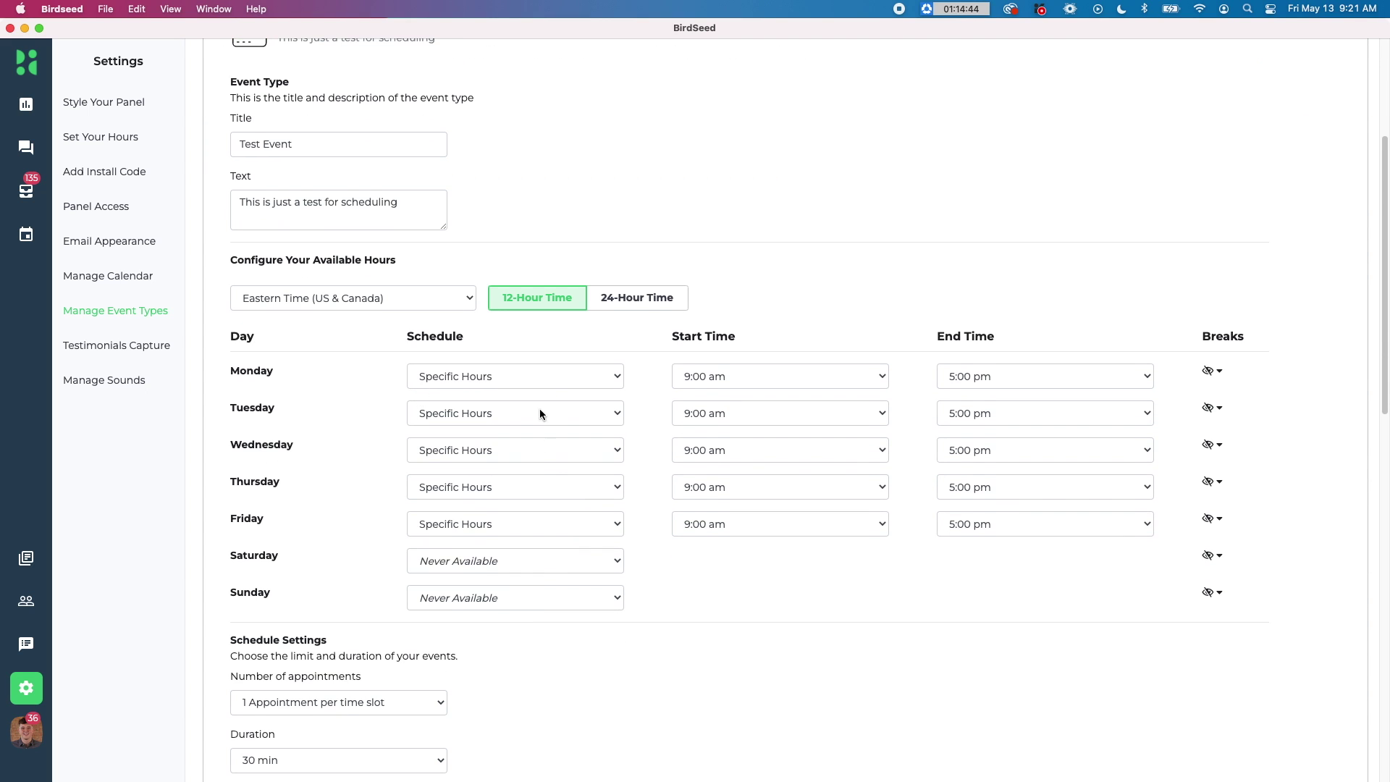
pyautogui.click(562, 376)
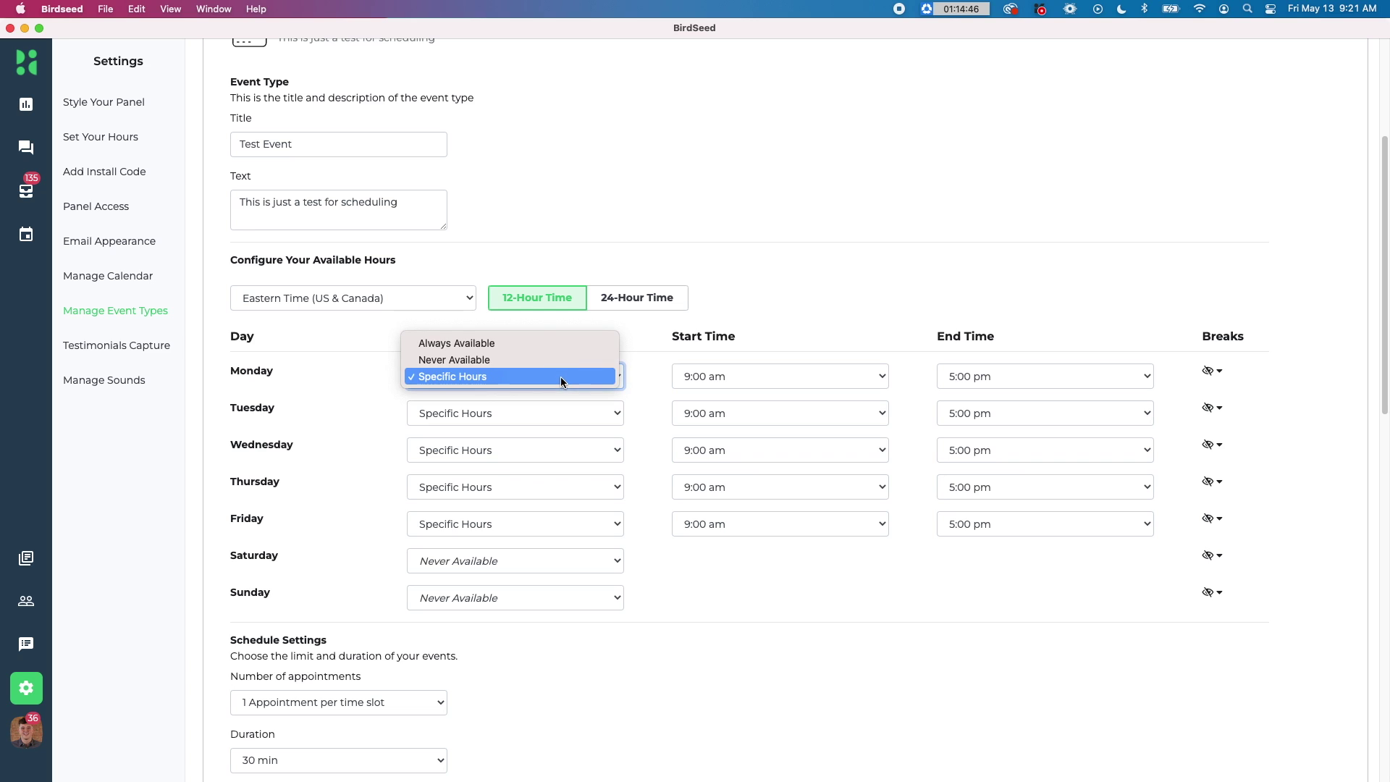
pyautogui.click(560, 376)
pyautogui.click(504, 526)
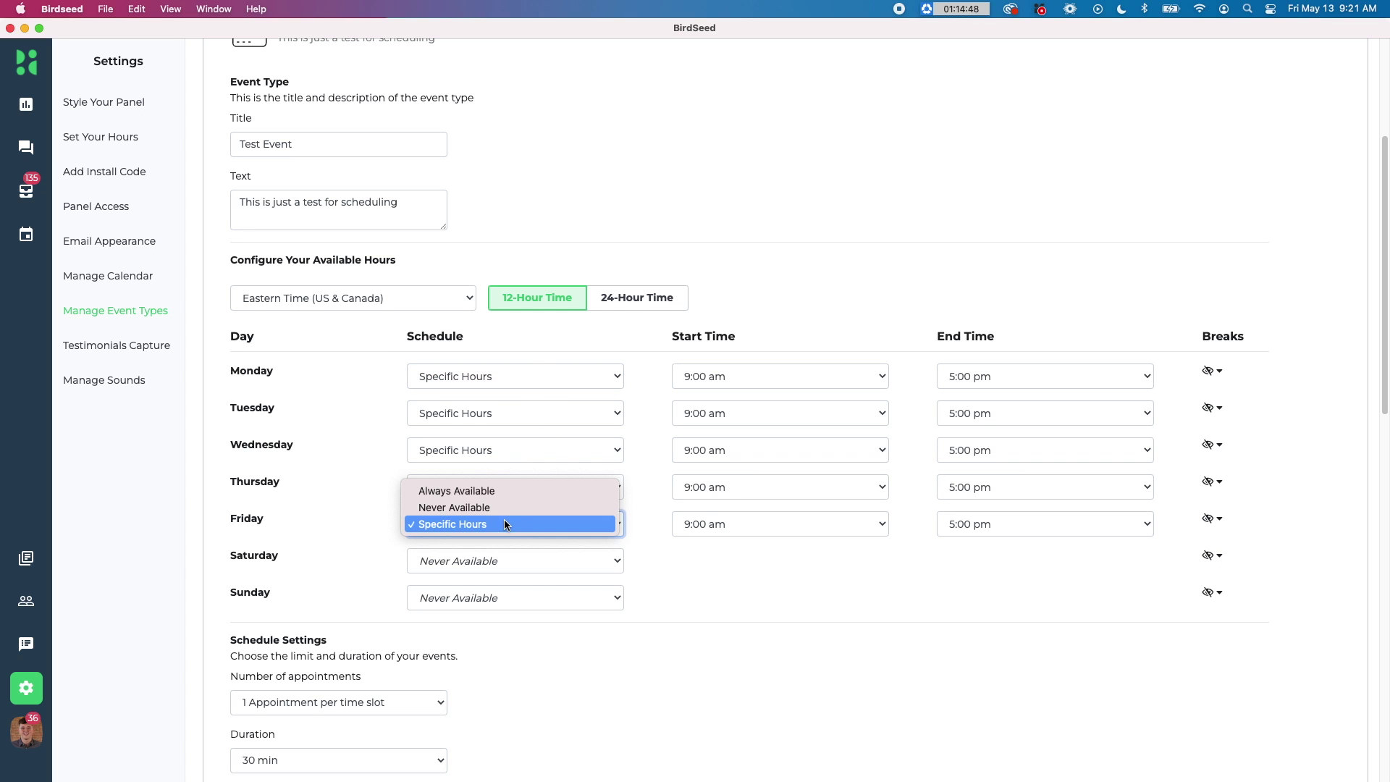
pyautogui.click(507, 507)
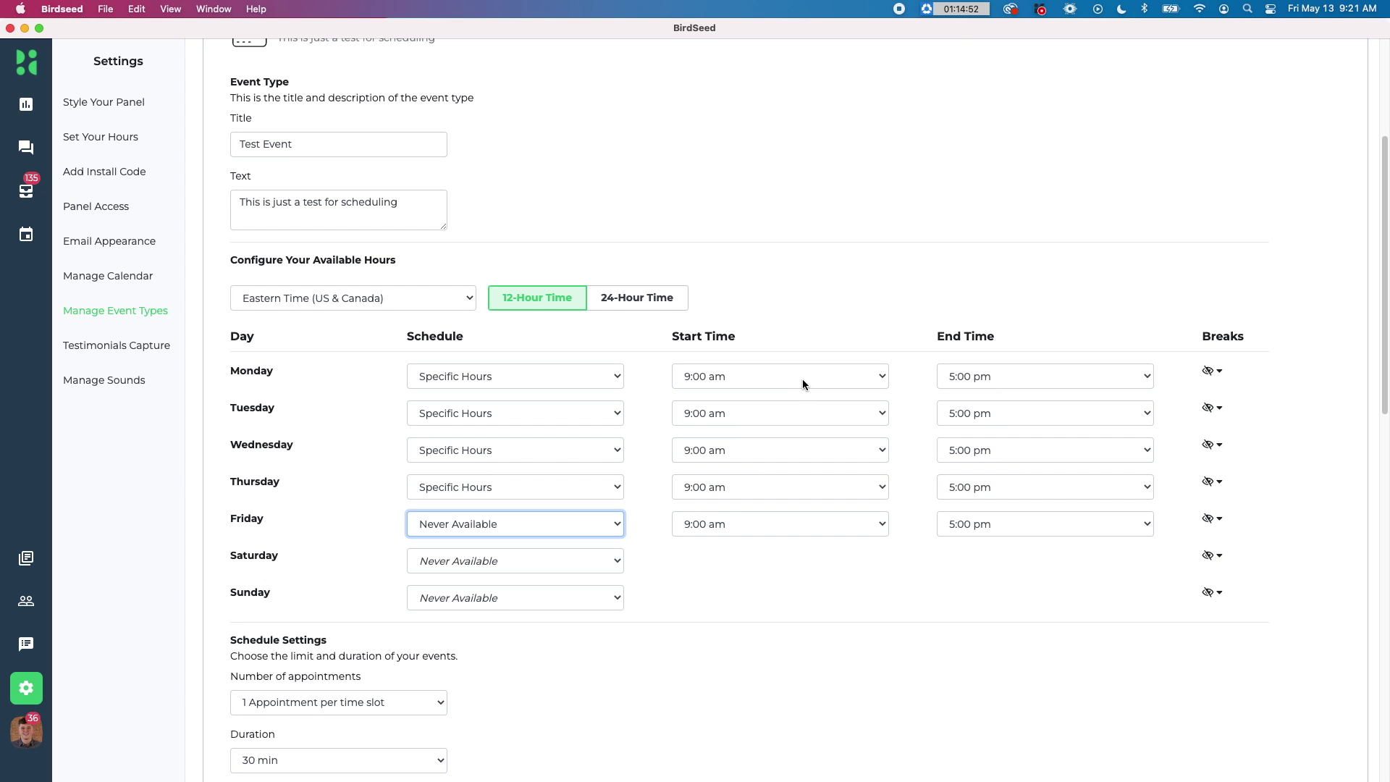
# Step: Set Test Event's Monday and Tuesday available hours to 10:00 am through 4:00 pm
pyautogui.click(763, 372)
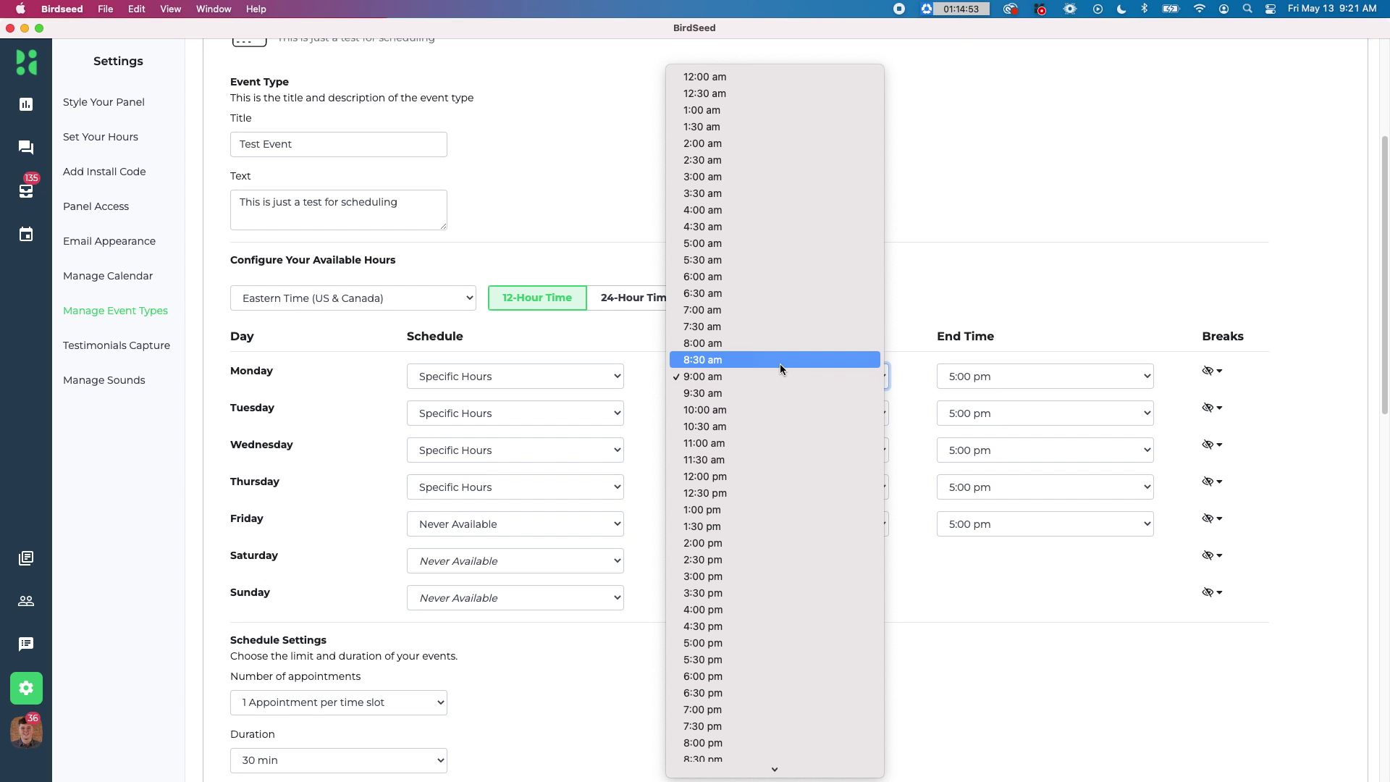
pyautogui.click(767, 410)
pyautogui.click(1018, 375)
pyautogui.click(1014, 344)
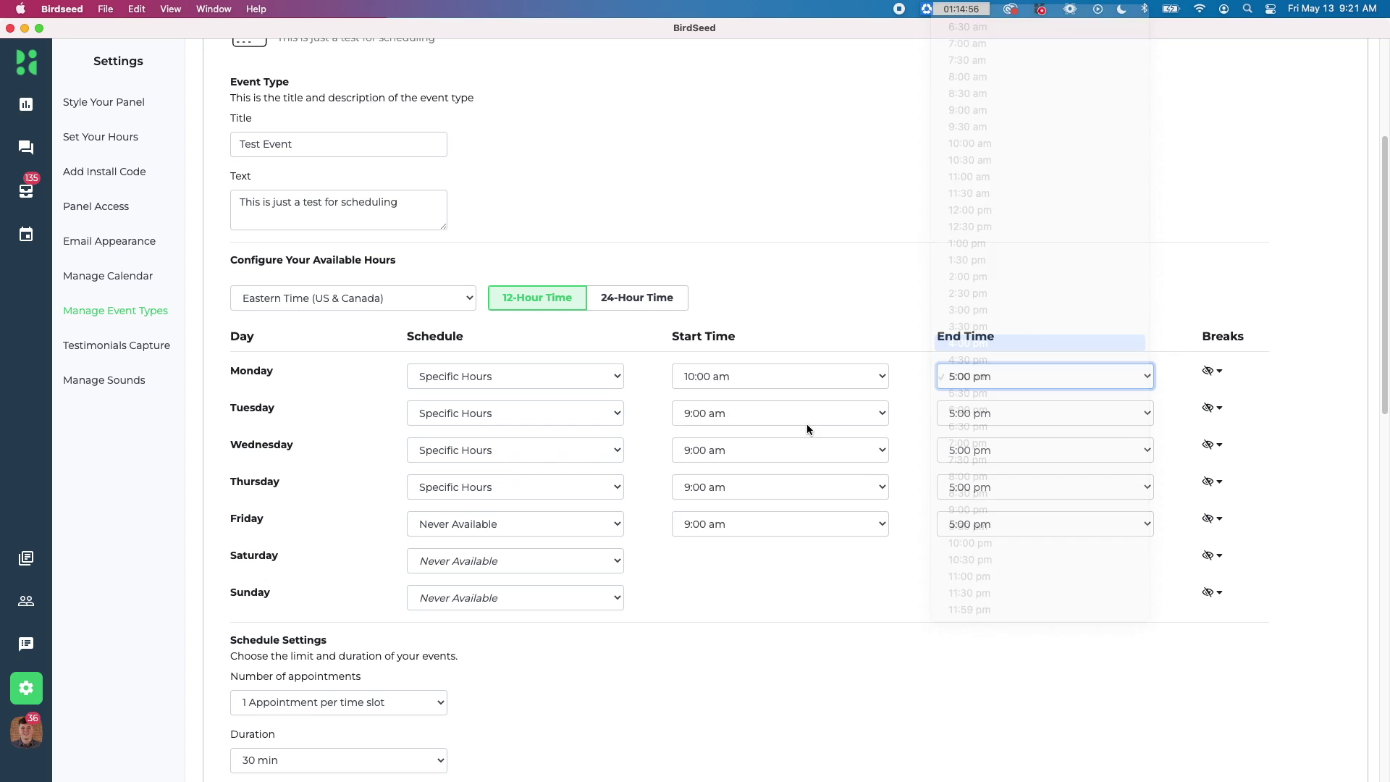
pyautogui.click(806, 414)
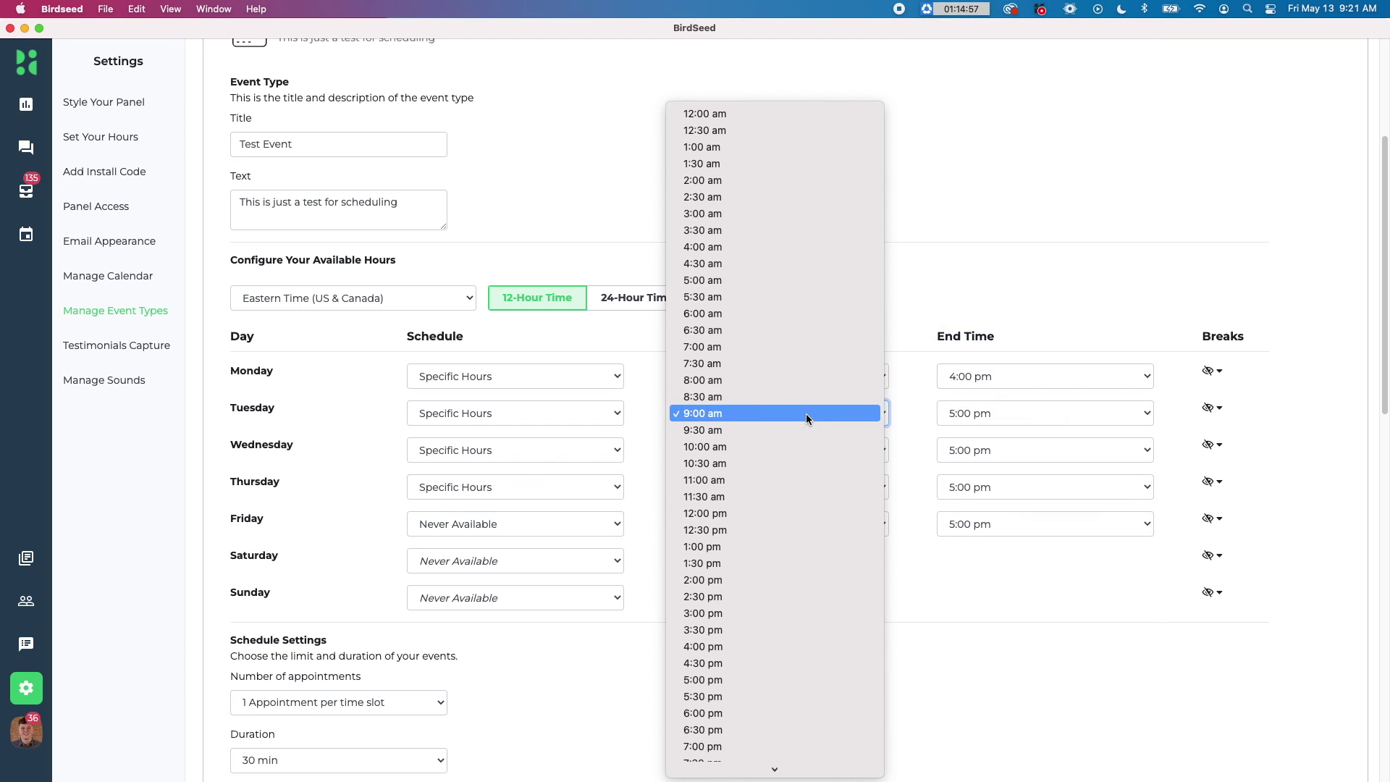
pyautogui.click(781, 447)
pyautogui.click(1032, 413)
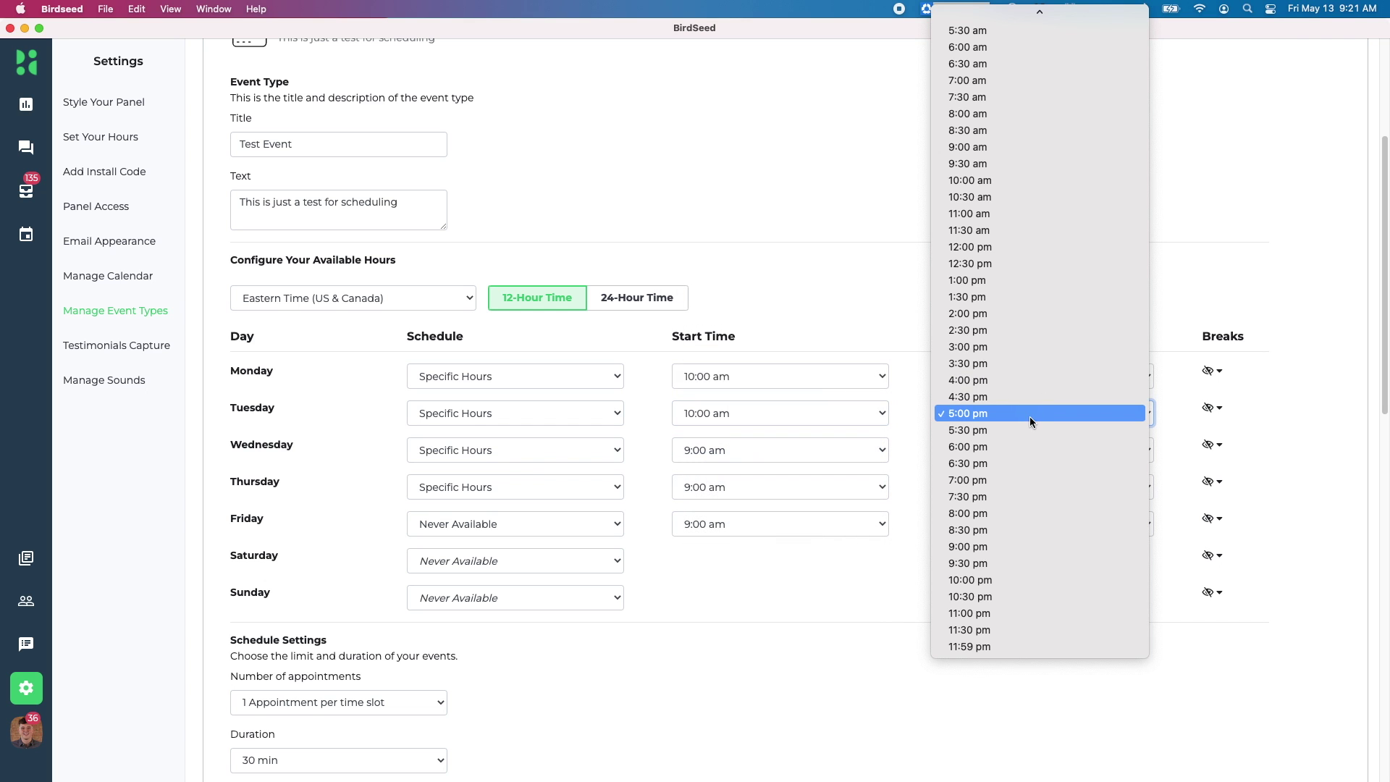
pyautogui.click(1023, 380)
# Step: Set Test Event's Wednesday and Thursday available hours to 10:00 am through 4:00 pm
pyautogui.click(787, 452)
pyautogui.click(784, 484)
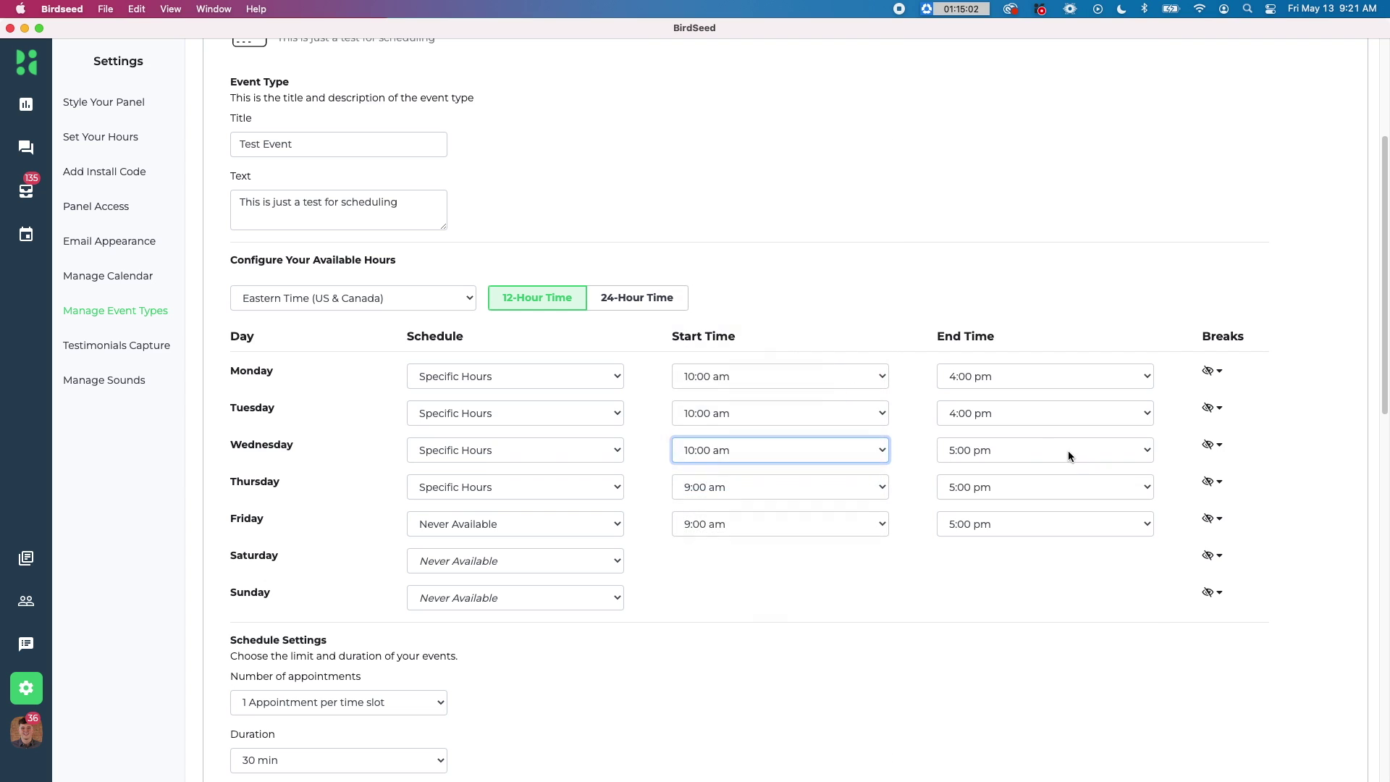
pyautogui.click(1067, 450)
pyautogui.click(1055, 413)
pyautogui.click(852, 499)
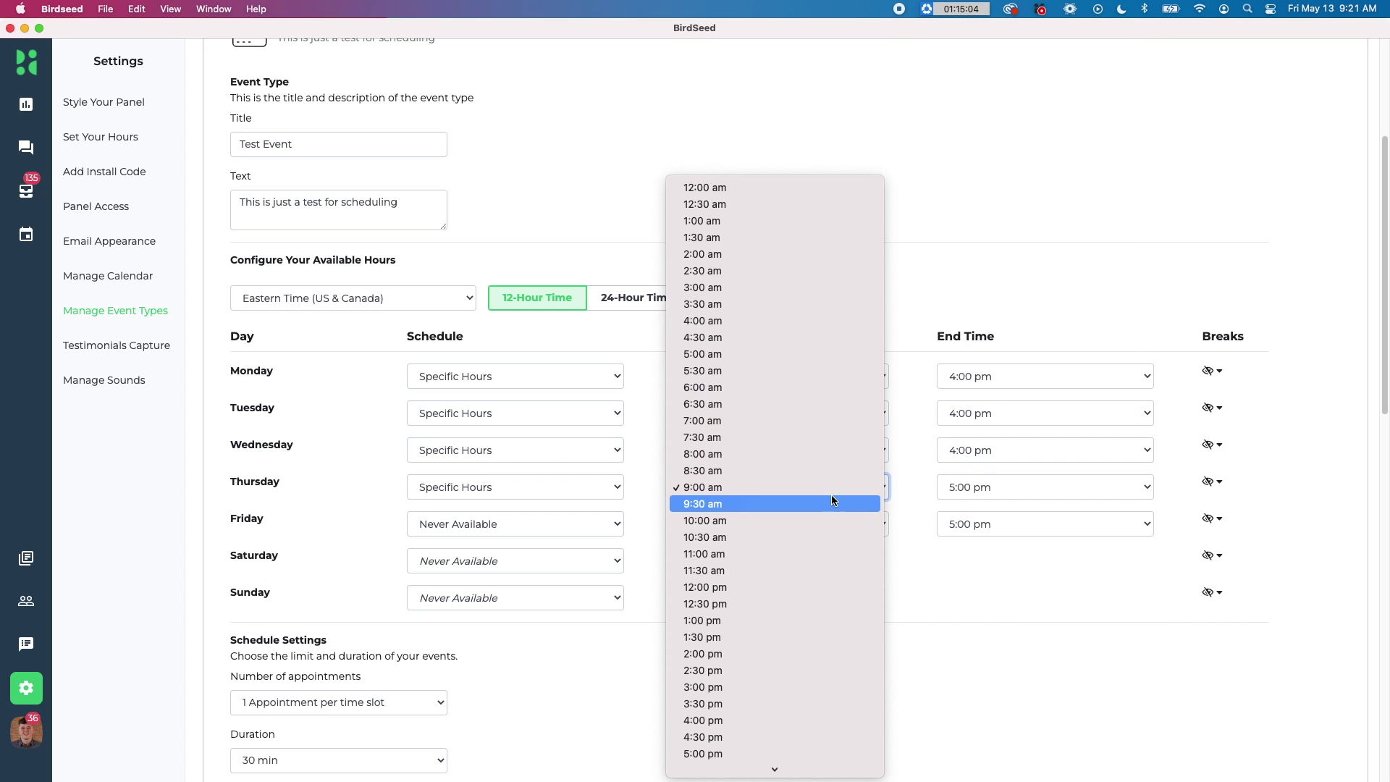
pyautogui.click(811, 524)
pyautogui.click(1040, 489)
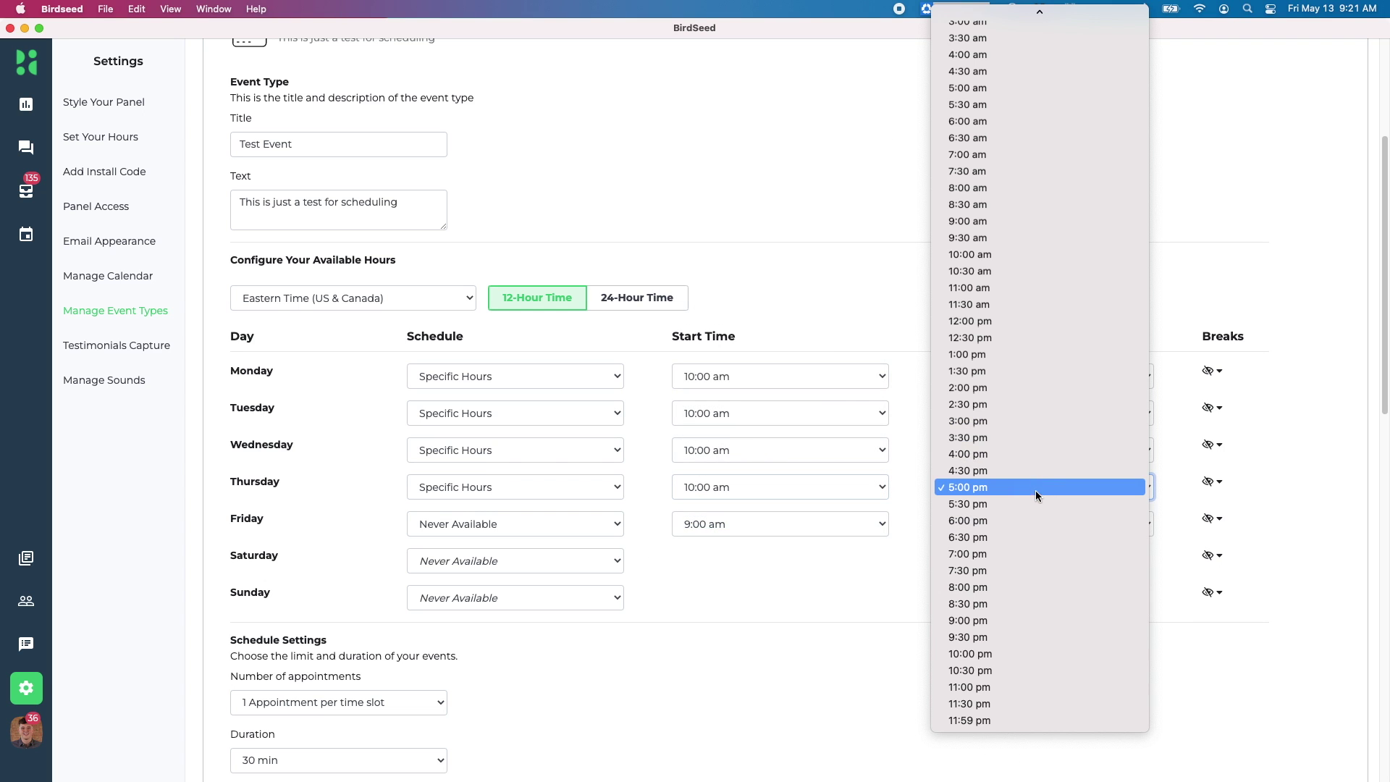
pyautogui.click(1029, 454)
# Step: Set Test Event's Friday start time to 10:00 am and end time to 4:00 pm
pyautogui.click(853, 524)
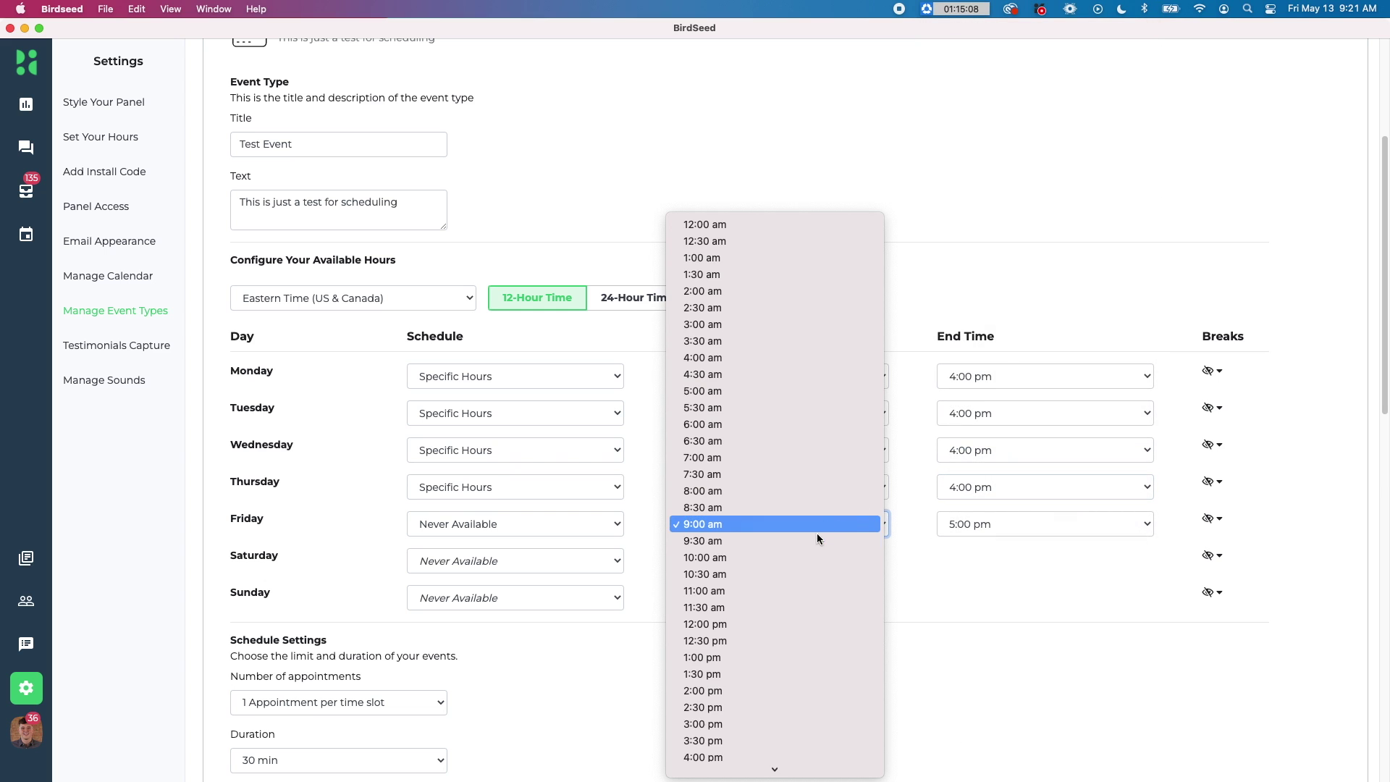
pyautogui.click(811, 550)
pyautogui.click(1105, 521)
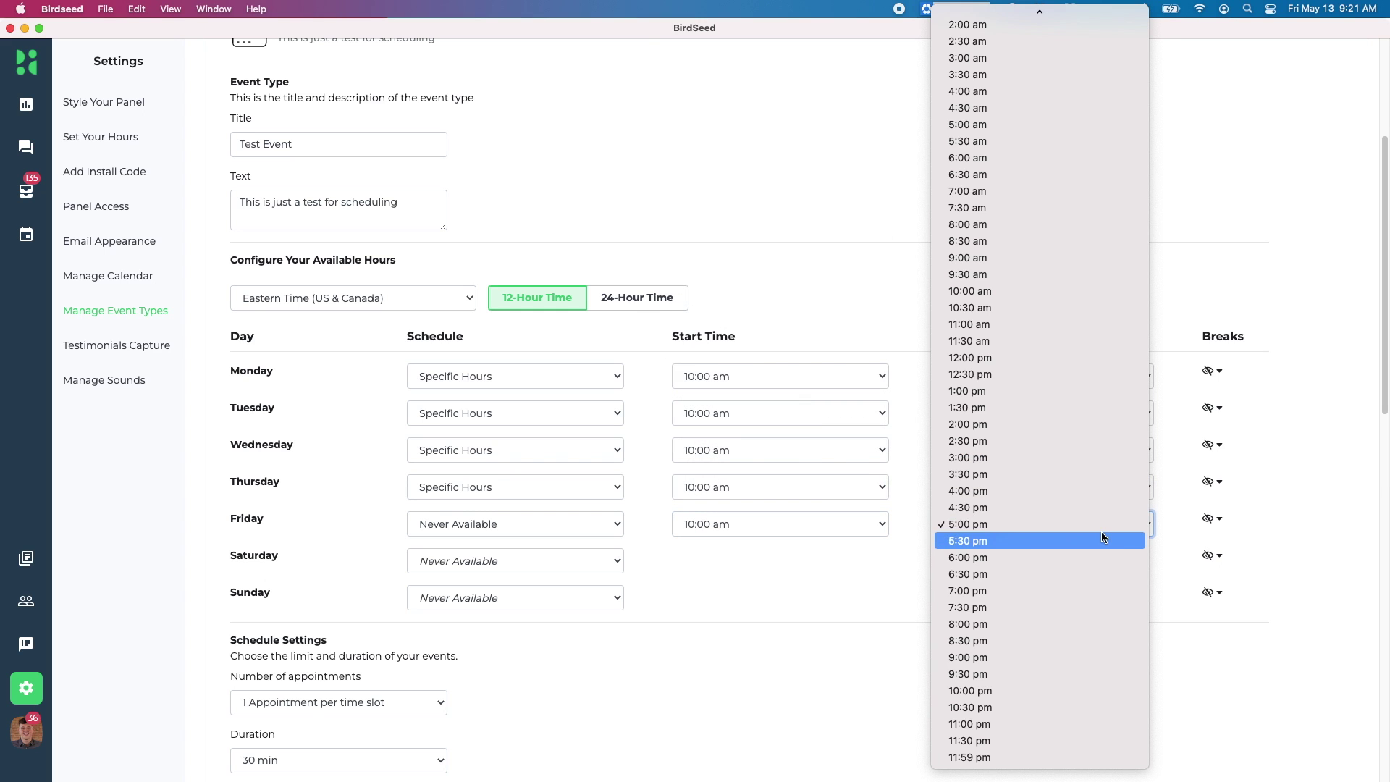
pyautogui.click(1085, 493)
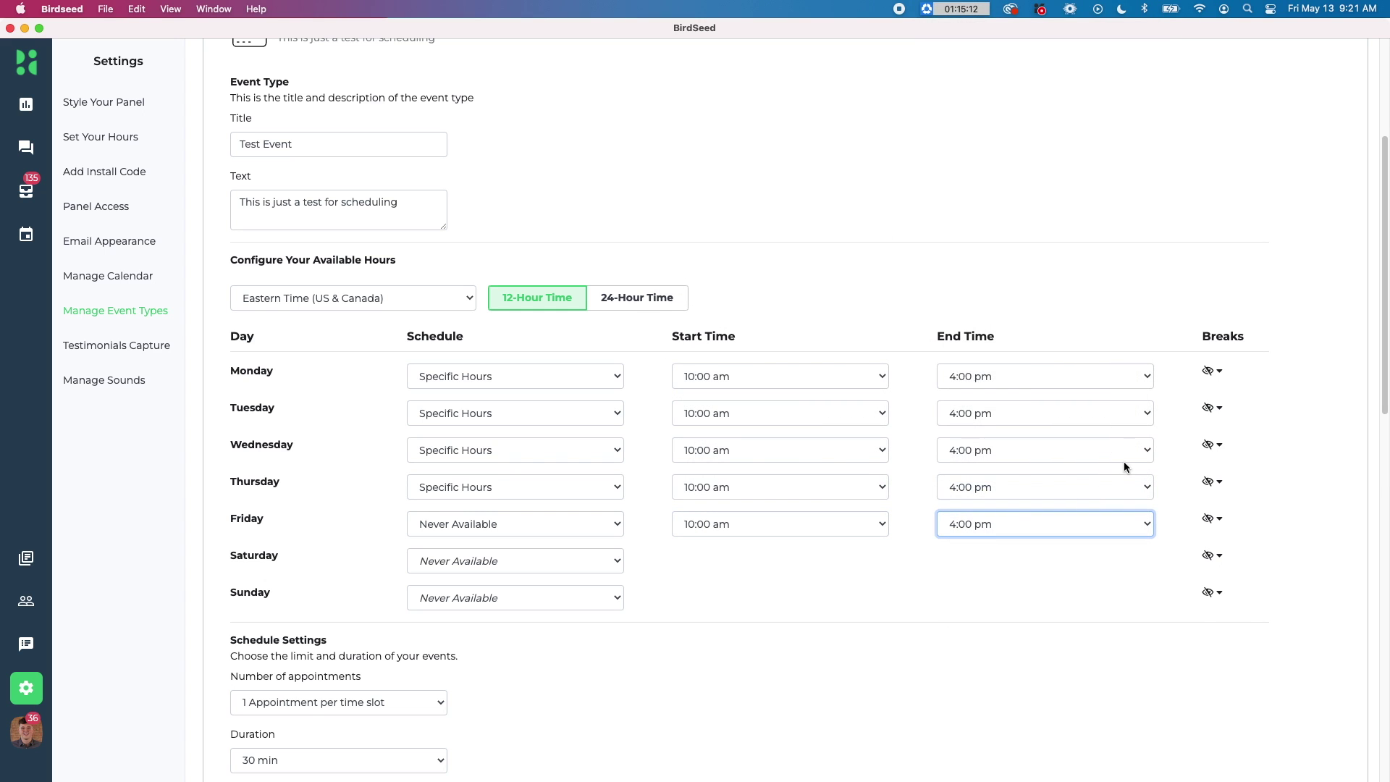
# Step: Examine the break time options for Monday in Test Event's available hours
pyautogui.click(1214, 371)
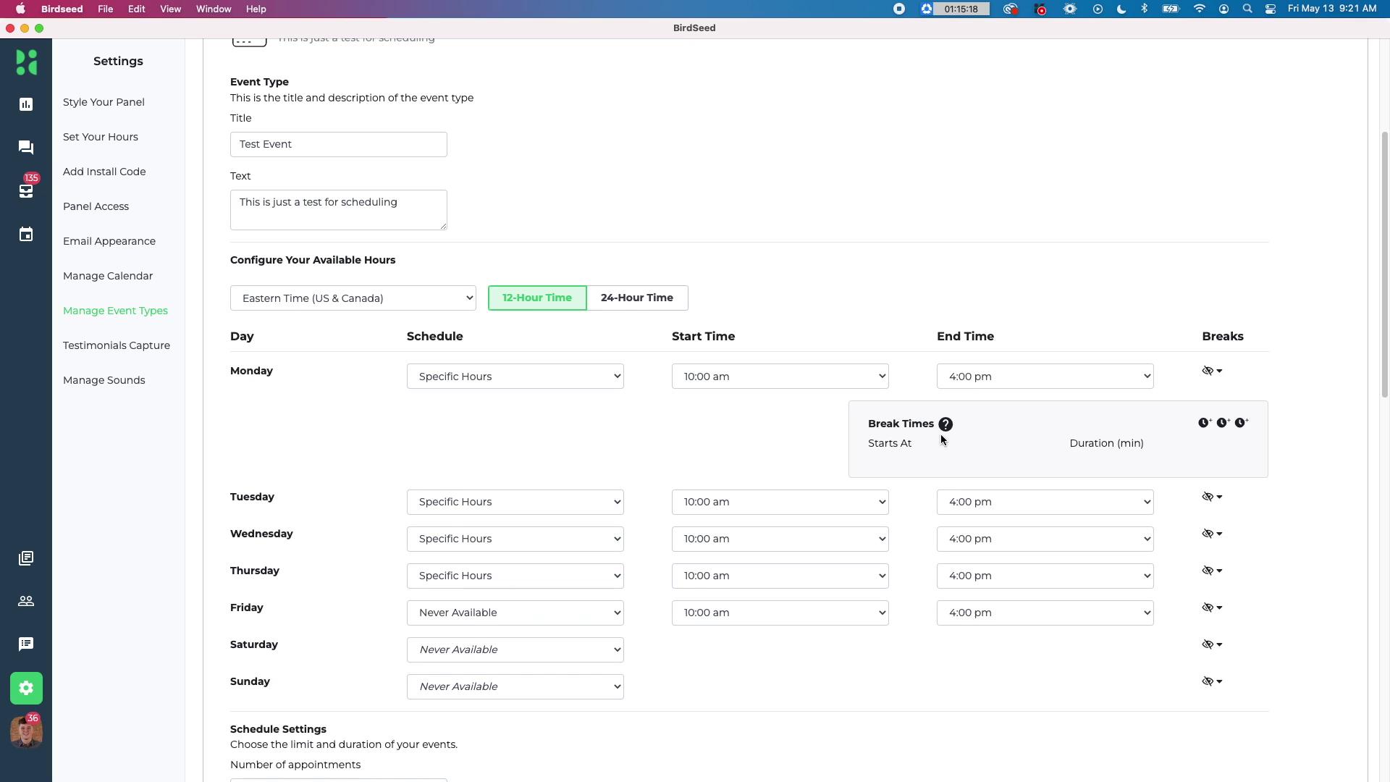
pyautogui.click(1217, 371)
pyautogui.click(1220, 373)
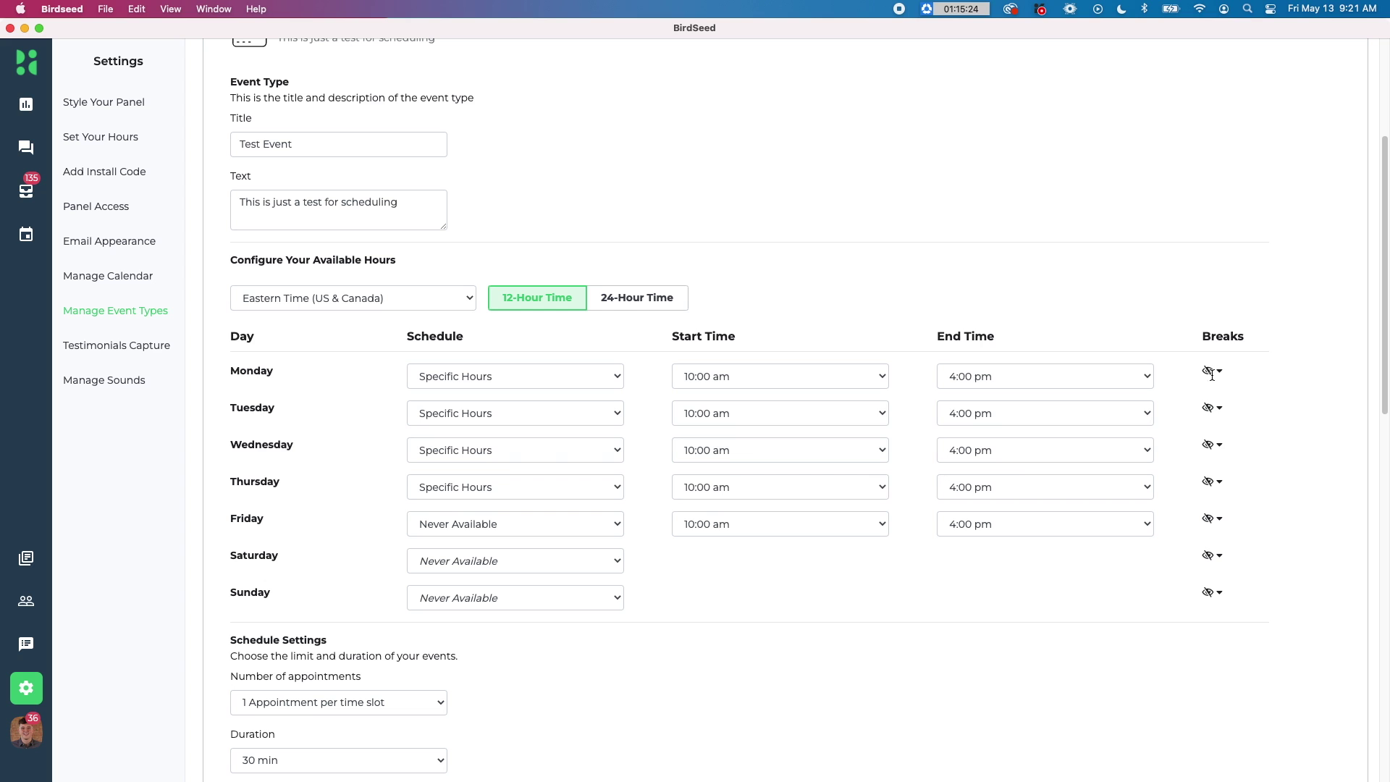
# Step: Try Unlimited appointments per time slot for Test Event, and return the limit to 1 Appointment per time slot
pyautogui.scroll(-5, 425, 323)
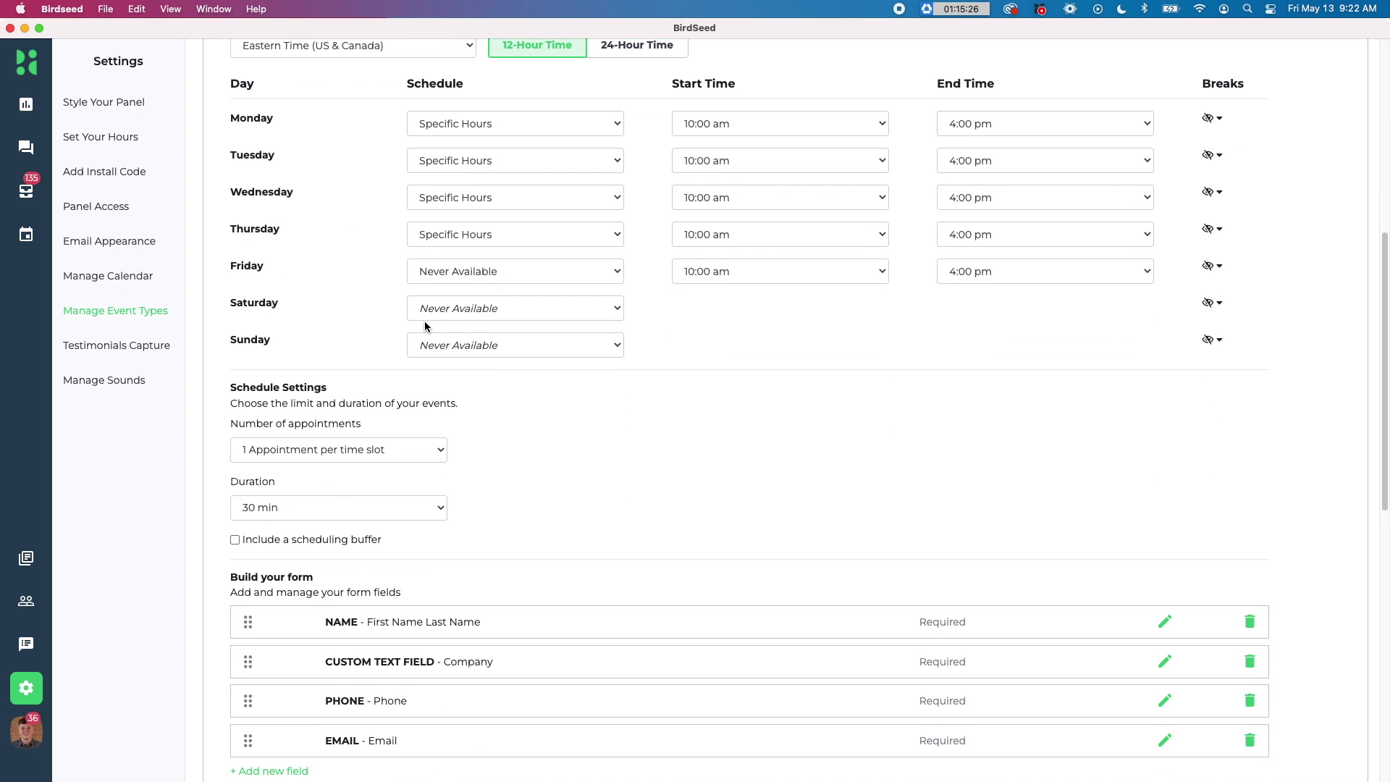
pyautogui.click(418, 454)
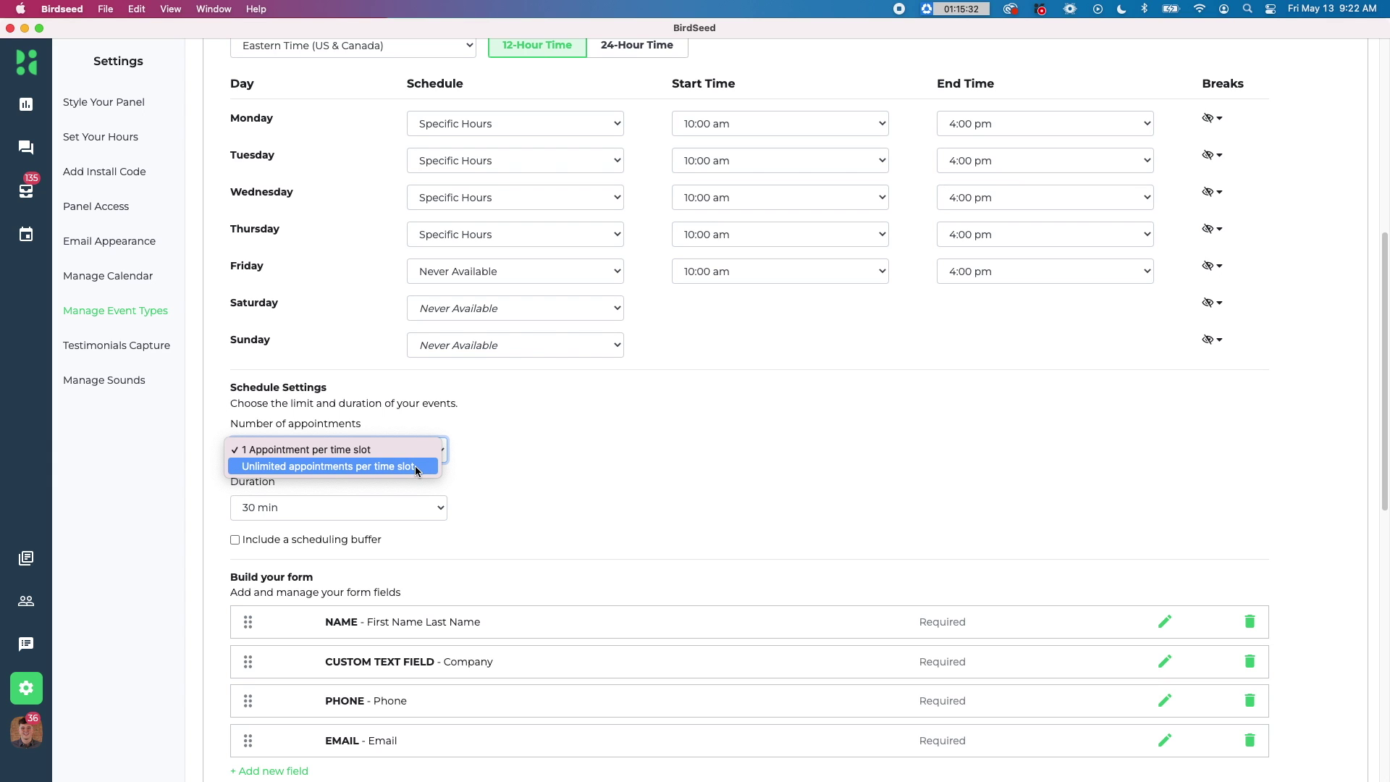
pyautogui.click(415, 466)
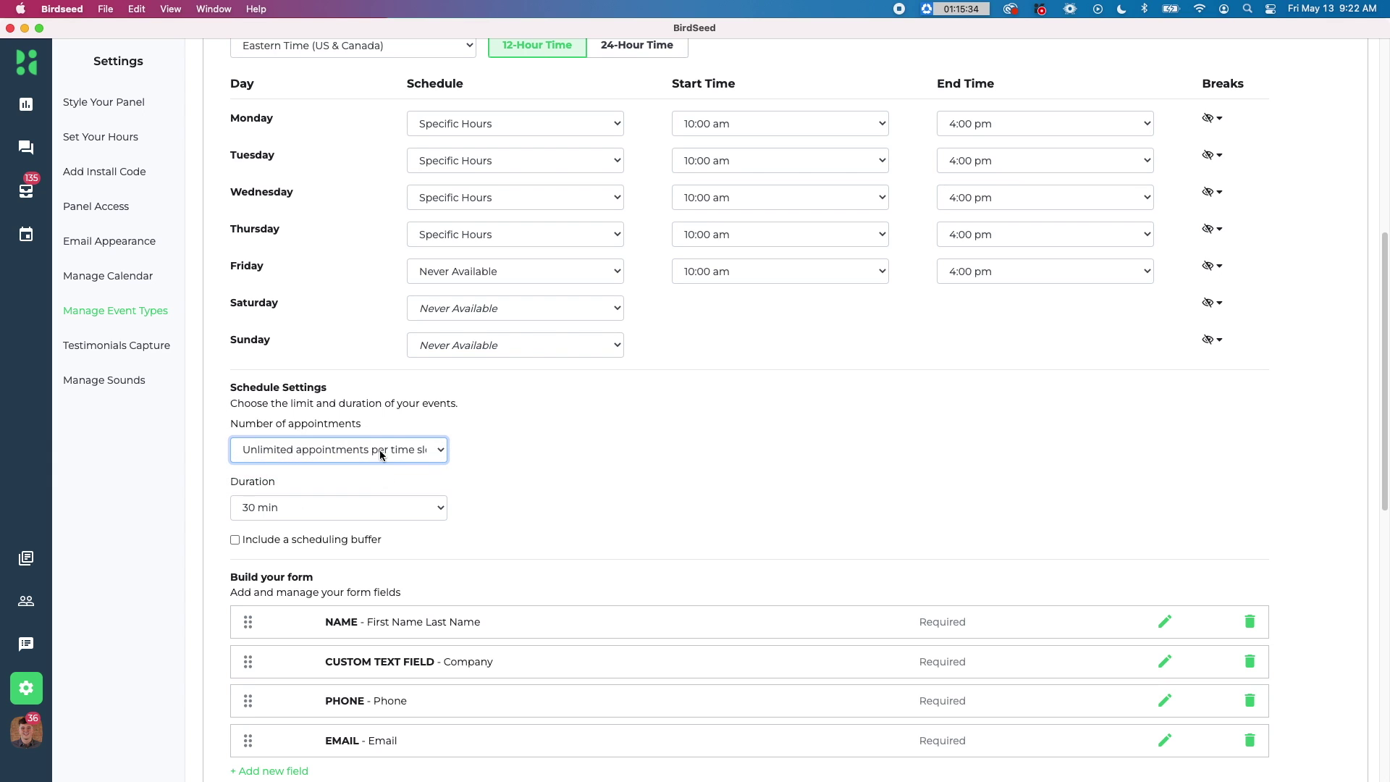
pyautogui.click(382, 449)
pyautogui.click(381, 434)
# Step: Set Test Event's duration to 1 hour, and turn the scheduling buffer on and back off
pyautogui.click(394, 500)
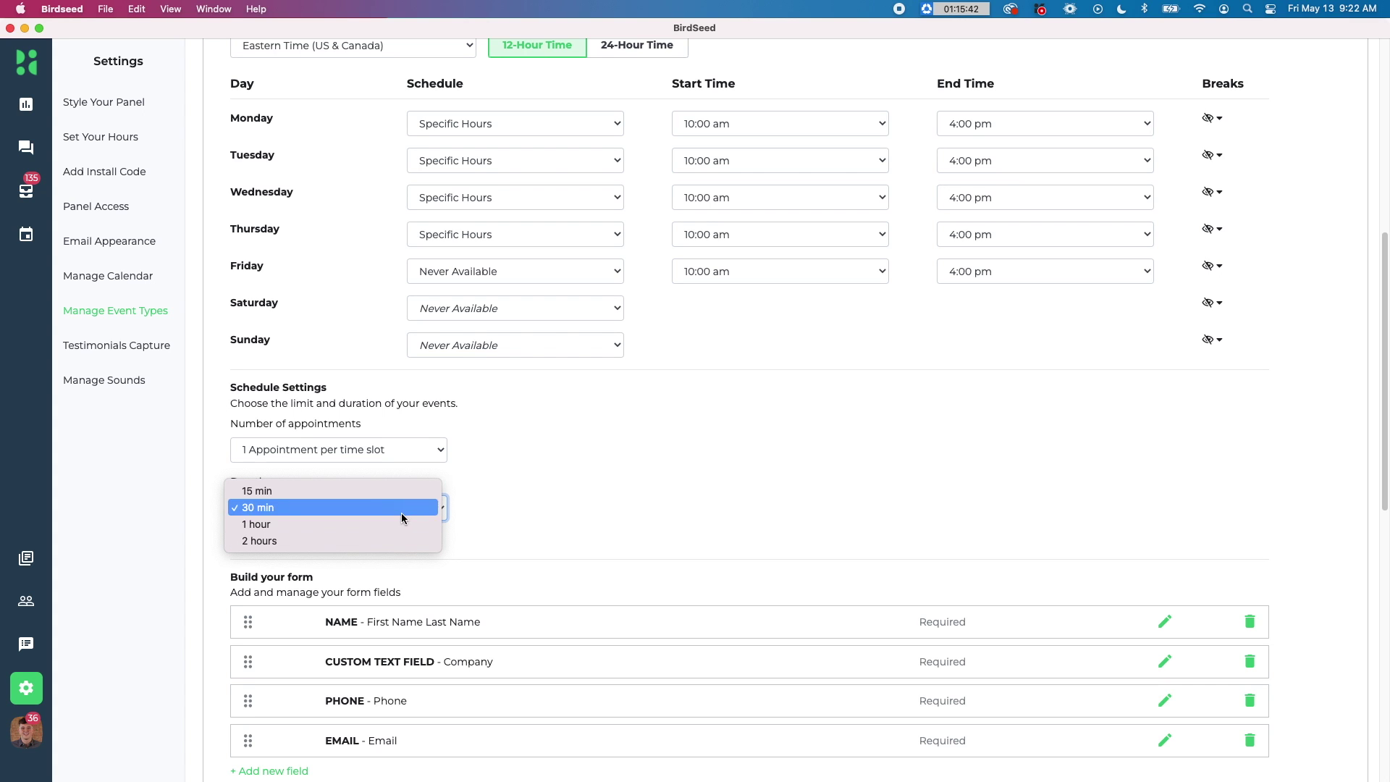
pyautogui.click(401, 521)
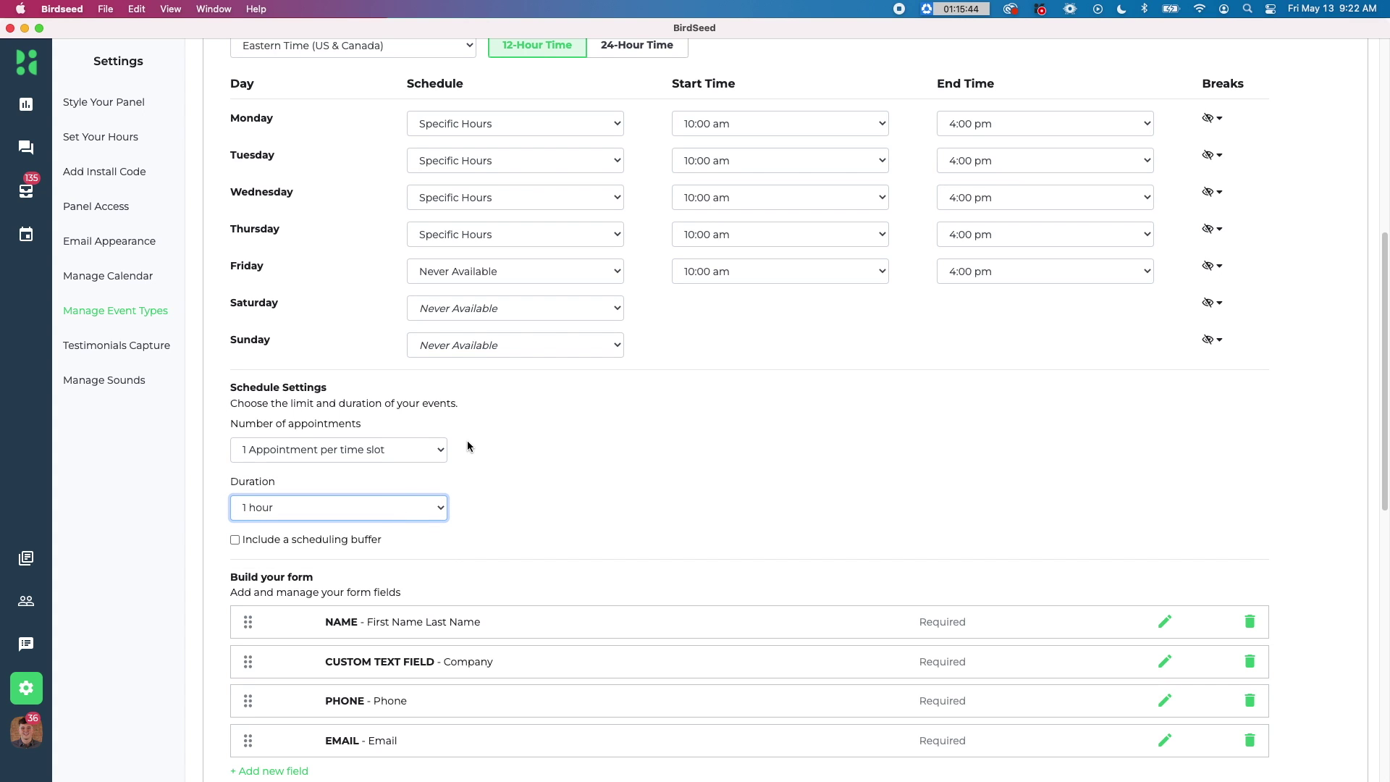
pyautogui.scroll(-1, 491, 420)
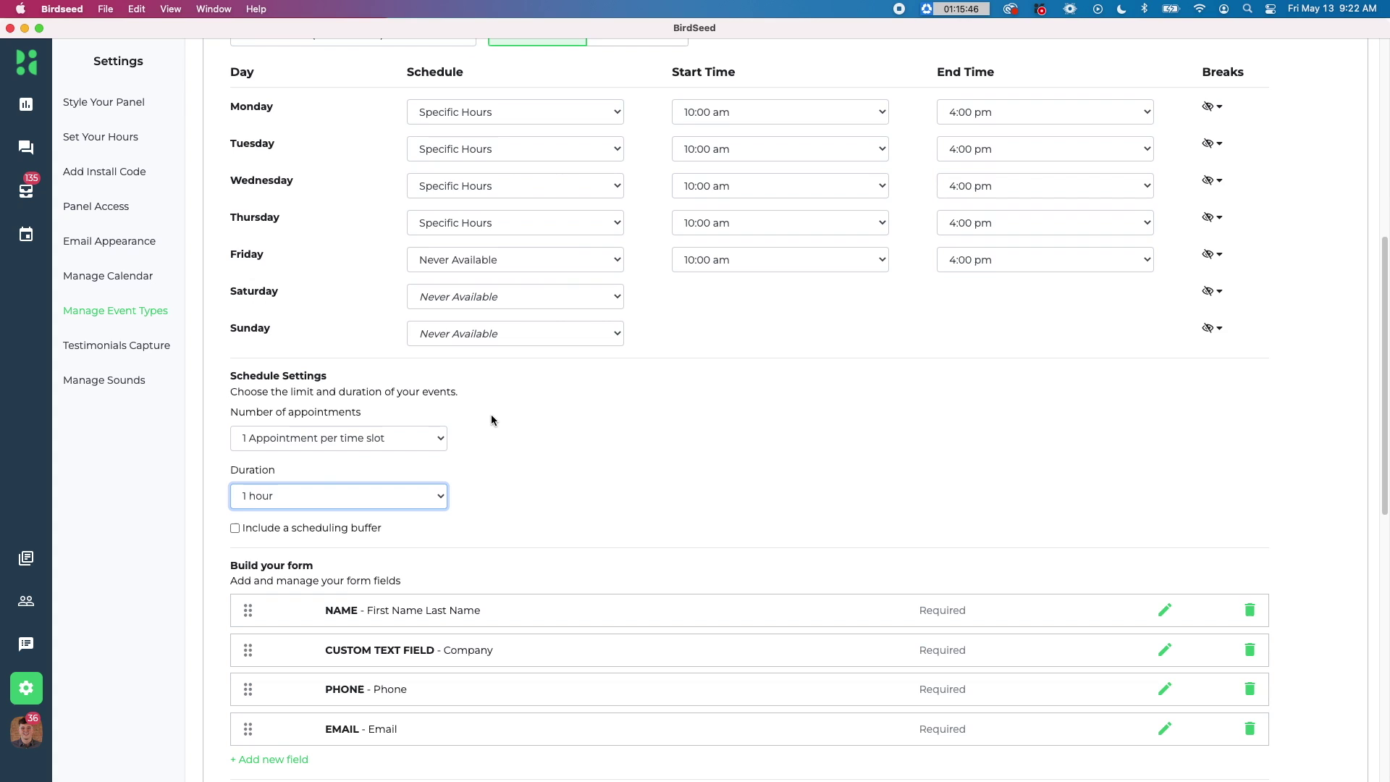
pyautogui.click(235, 529)
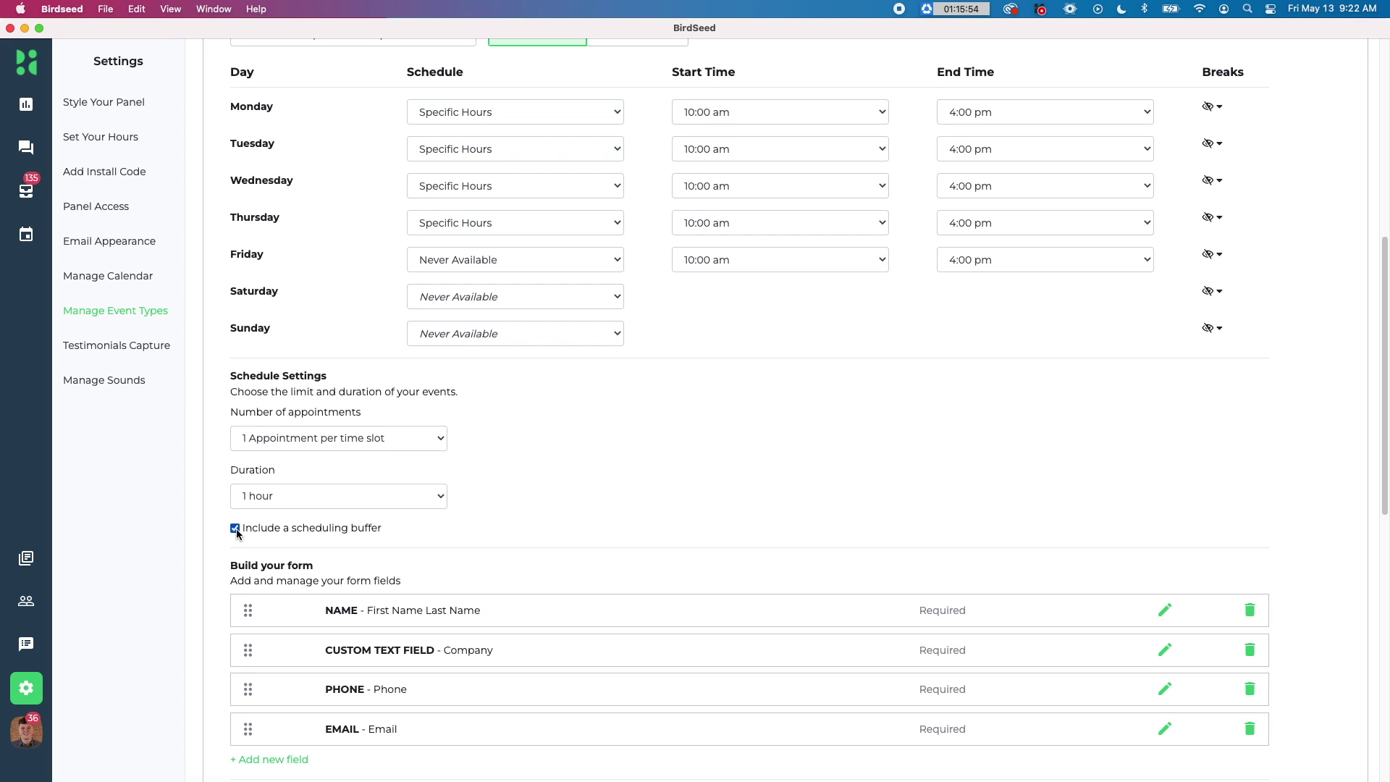
pyautogui.click(235, 529)
# Step: Open the form's Company field for editing and examine the available field types, keeping Custom Text Field
pyautogui.scroll(-3, 507, 465)
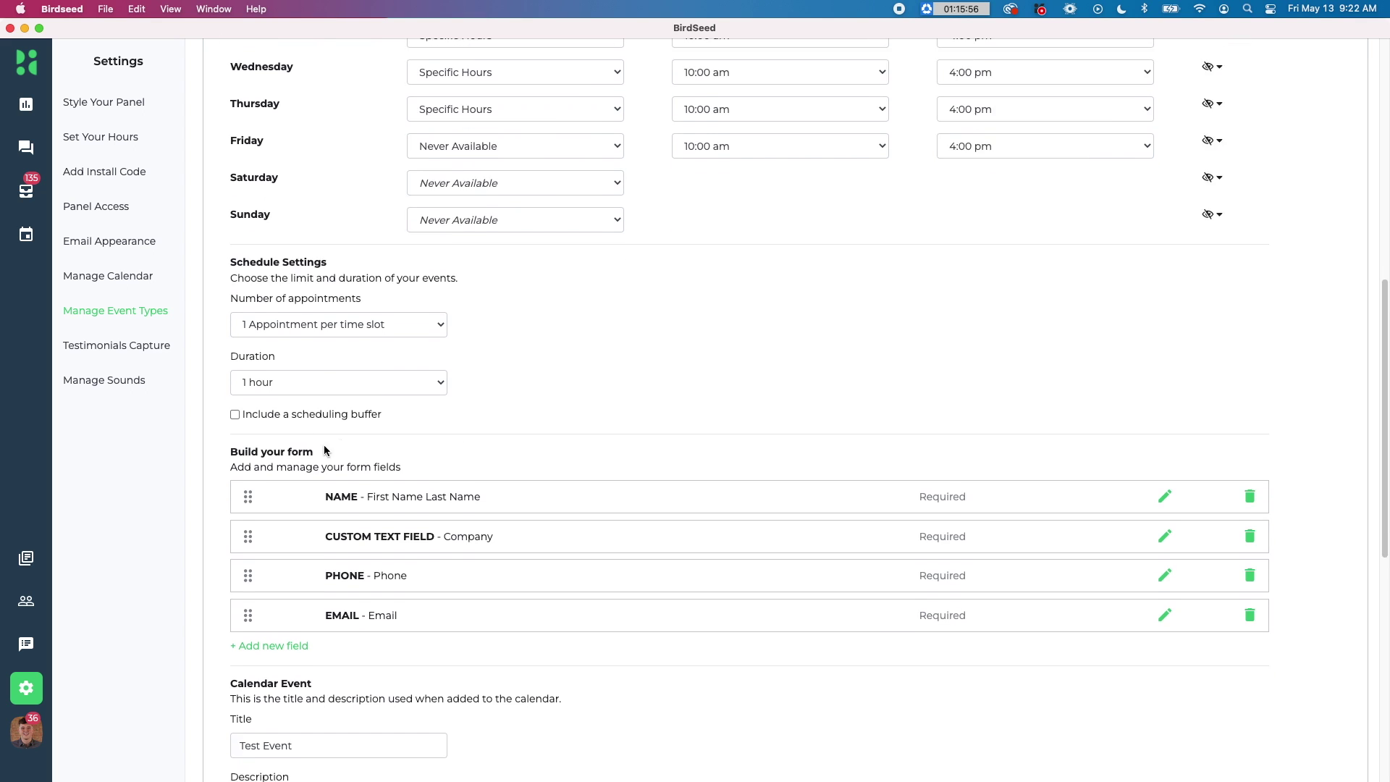
pyautogui.scroll(-3, 324, 449)
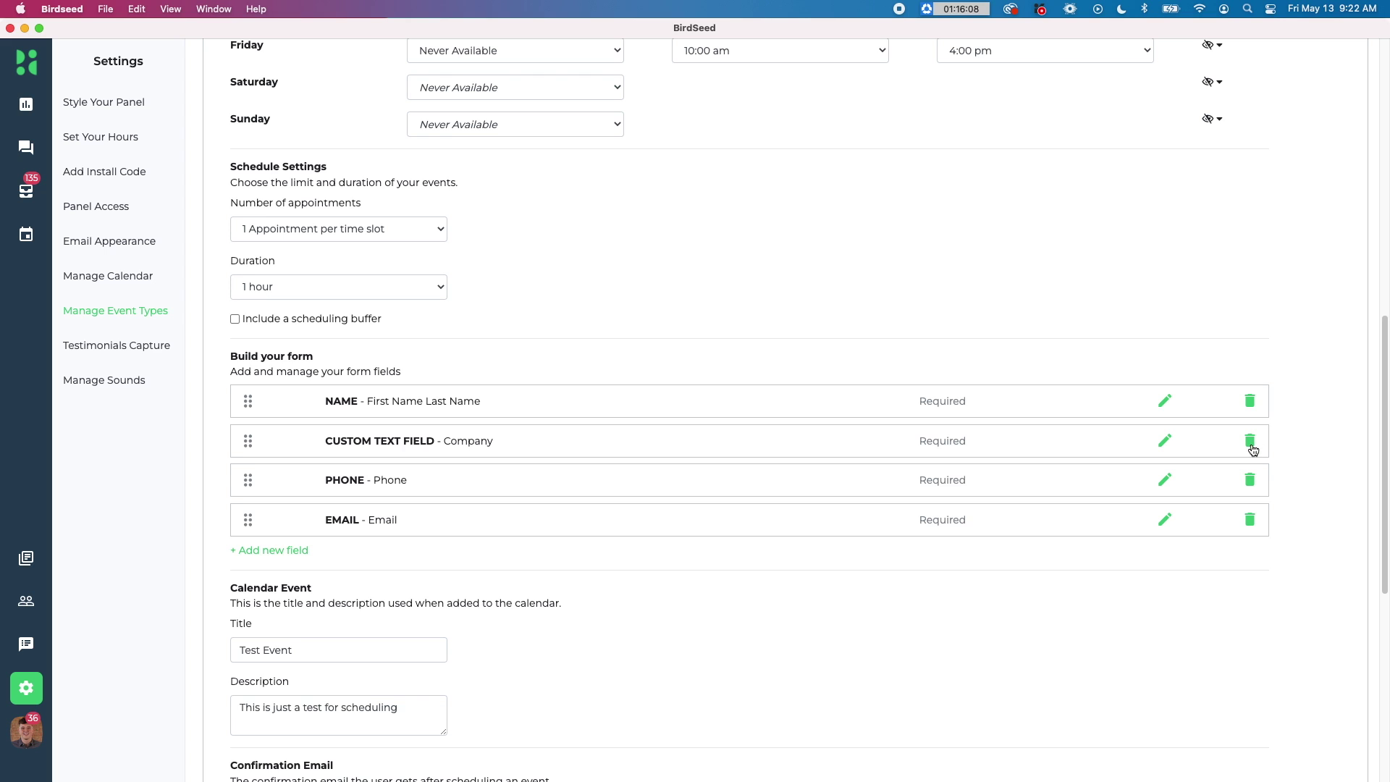
pyautogui.click(1167, 441)
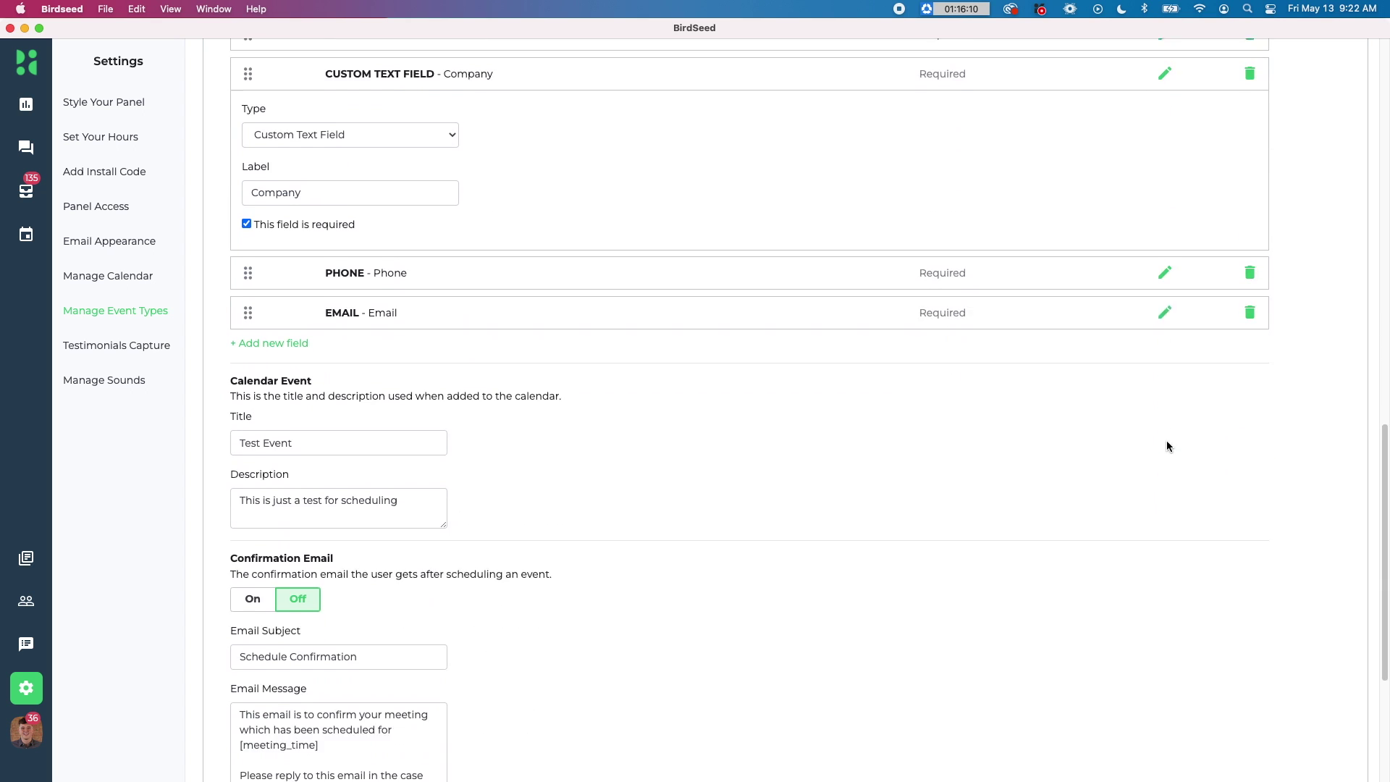
pyautogui.click(317, 153)
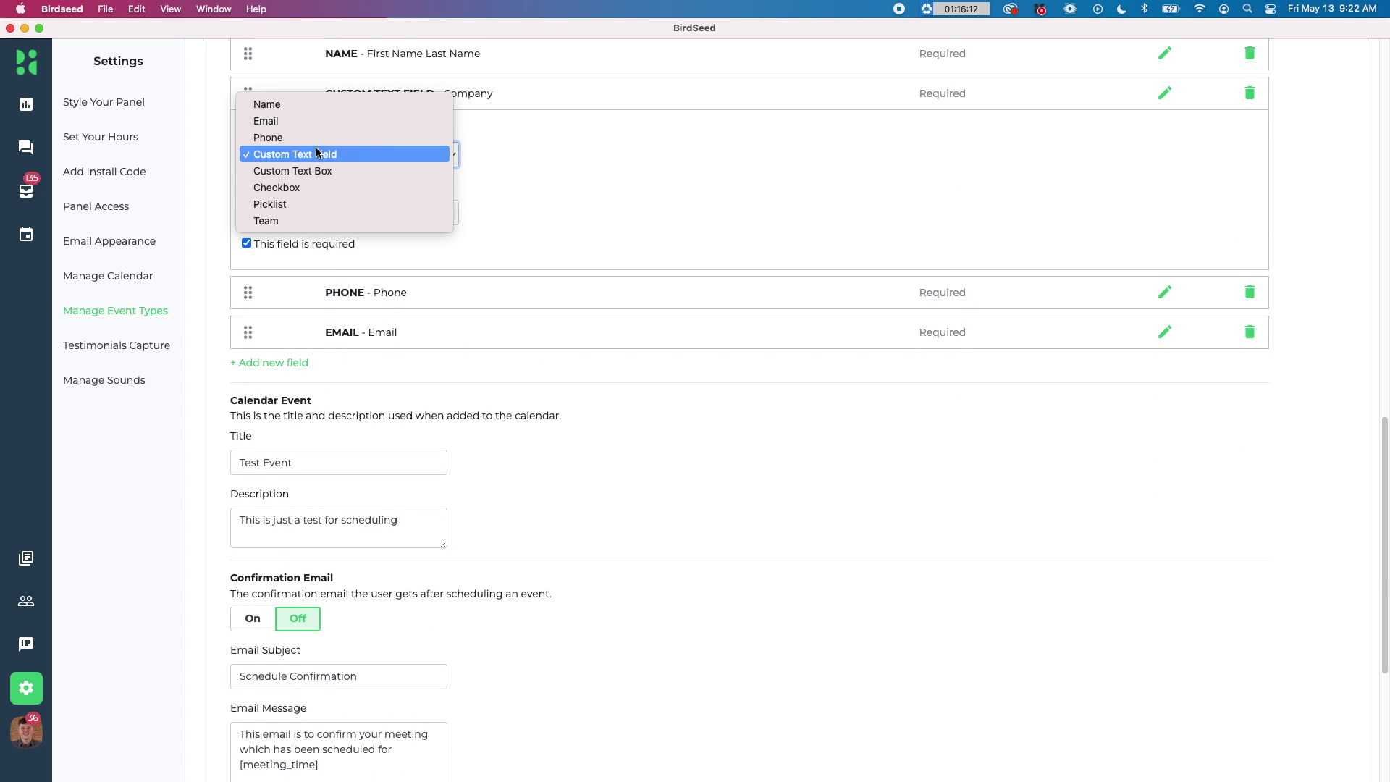
pyautogui.click(317, 153)
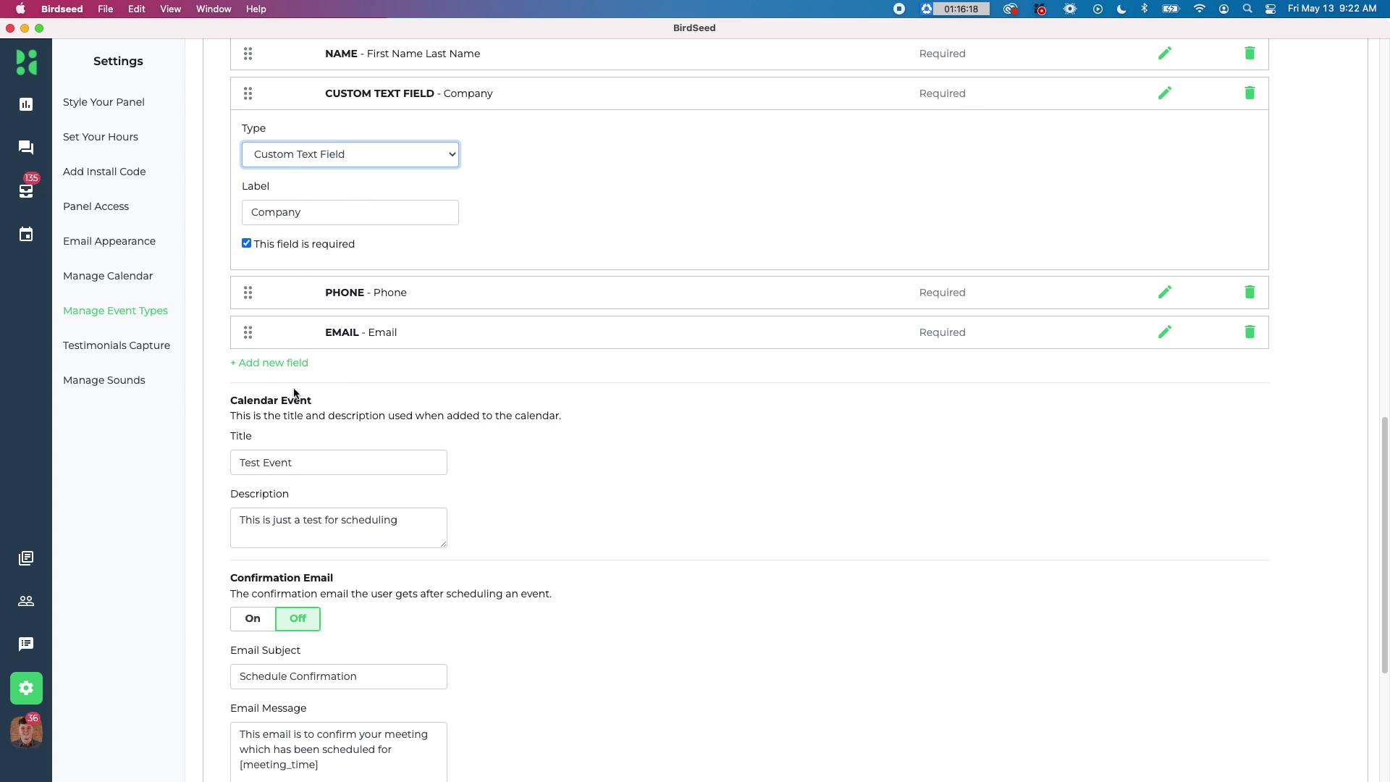
# Step: Try adding a new Picklist field to the booking form, and delete that unsaved field
pyautogui.click(266, 363)
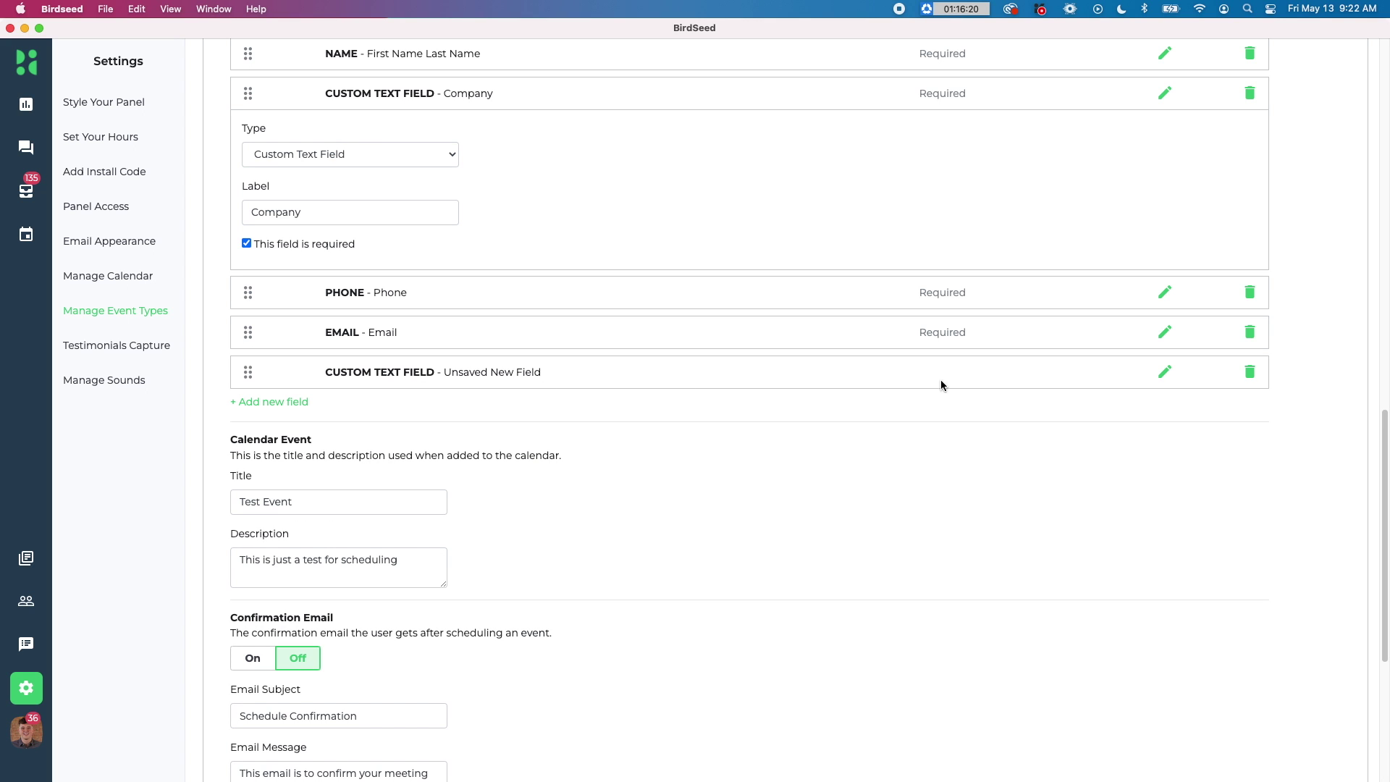
pyautogui.click(1165, 373)
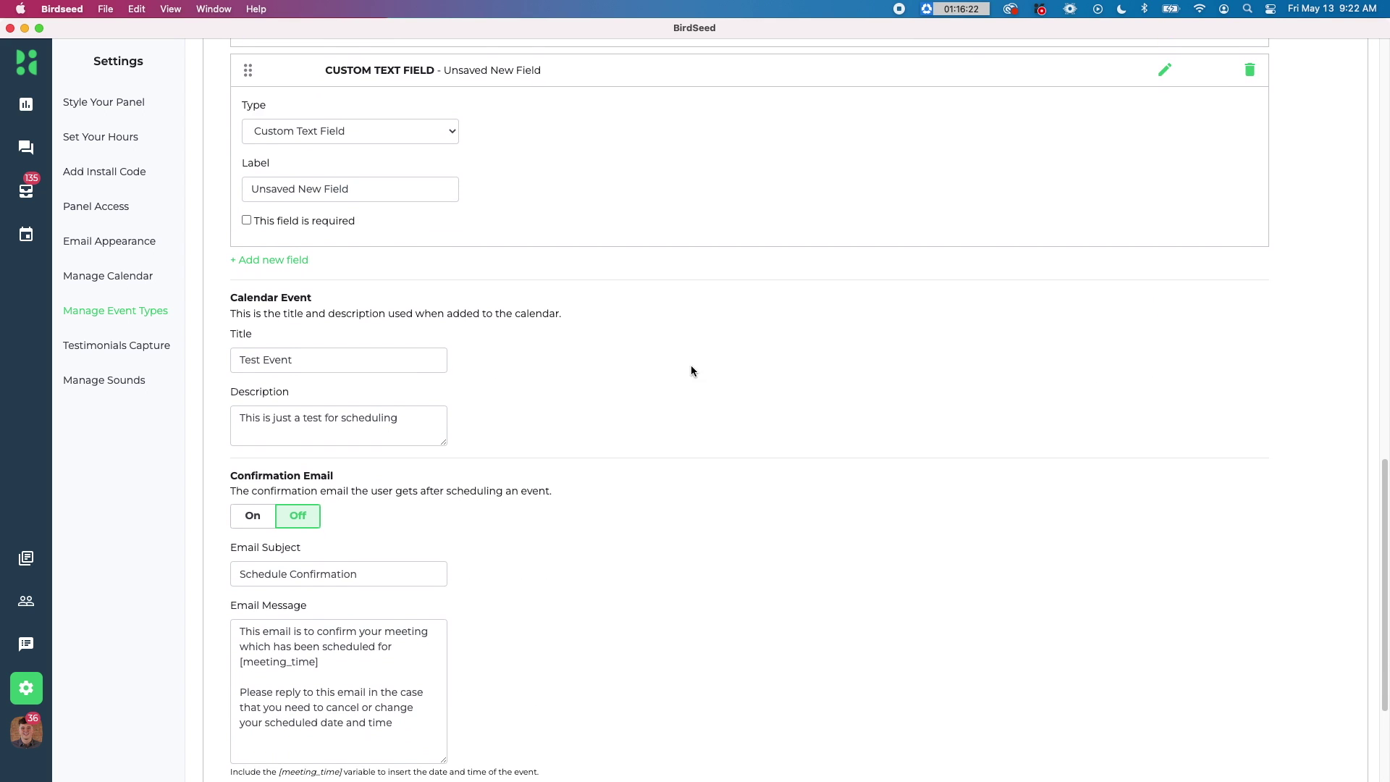
pyautogui.scroll(3, 689, 370)
pyautogui.click(315, 350)
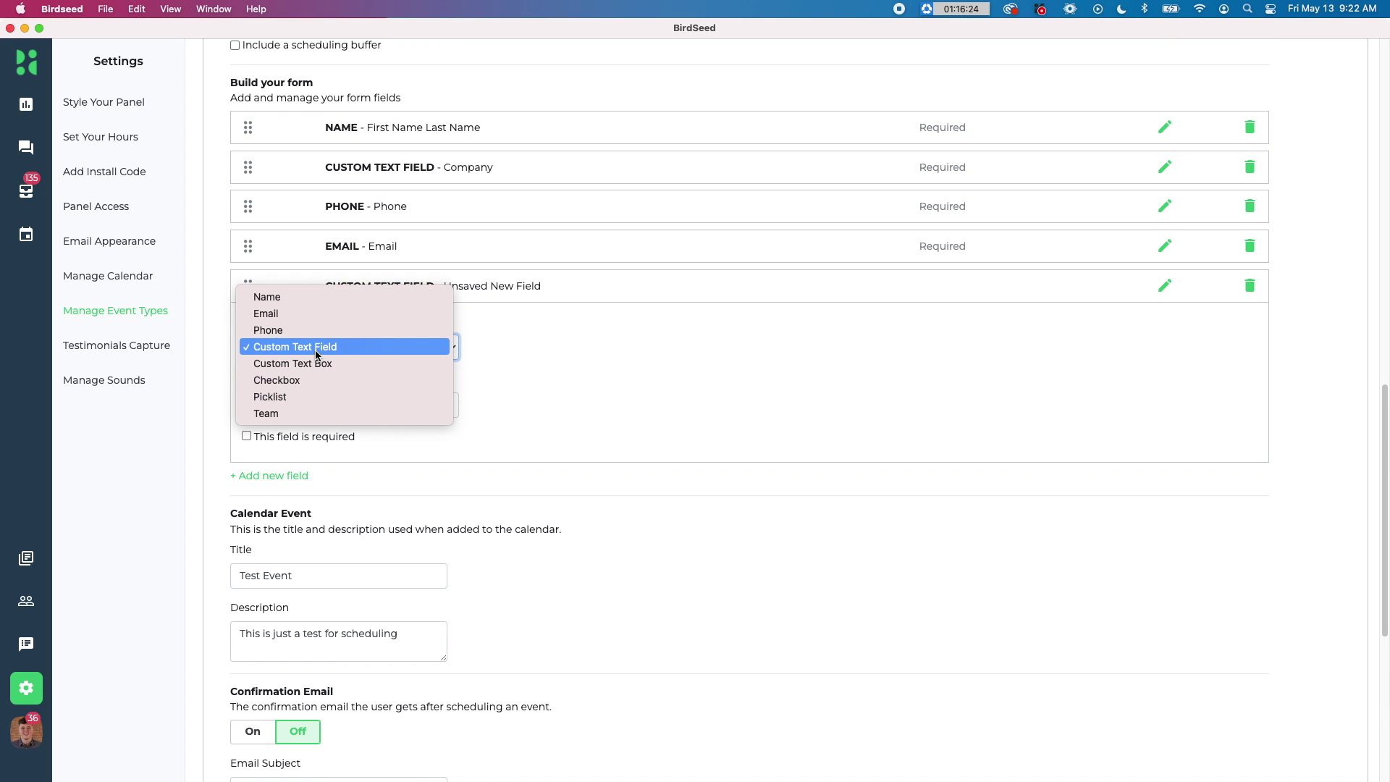
pyautogui.click(303, 403)
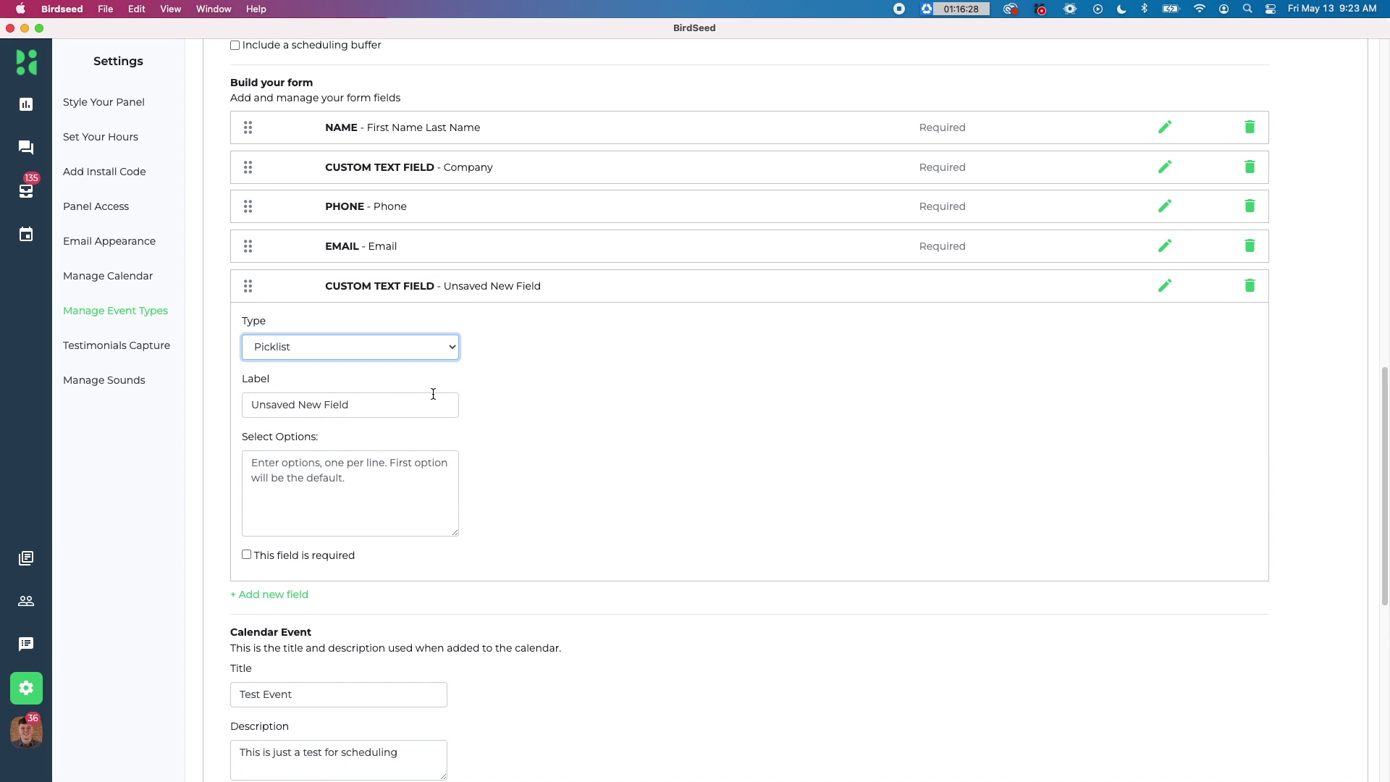
pyautogui.click(1252, 288)
pyautogui.click(688, 509)
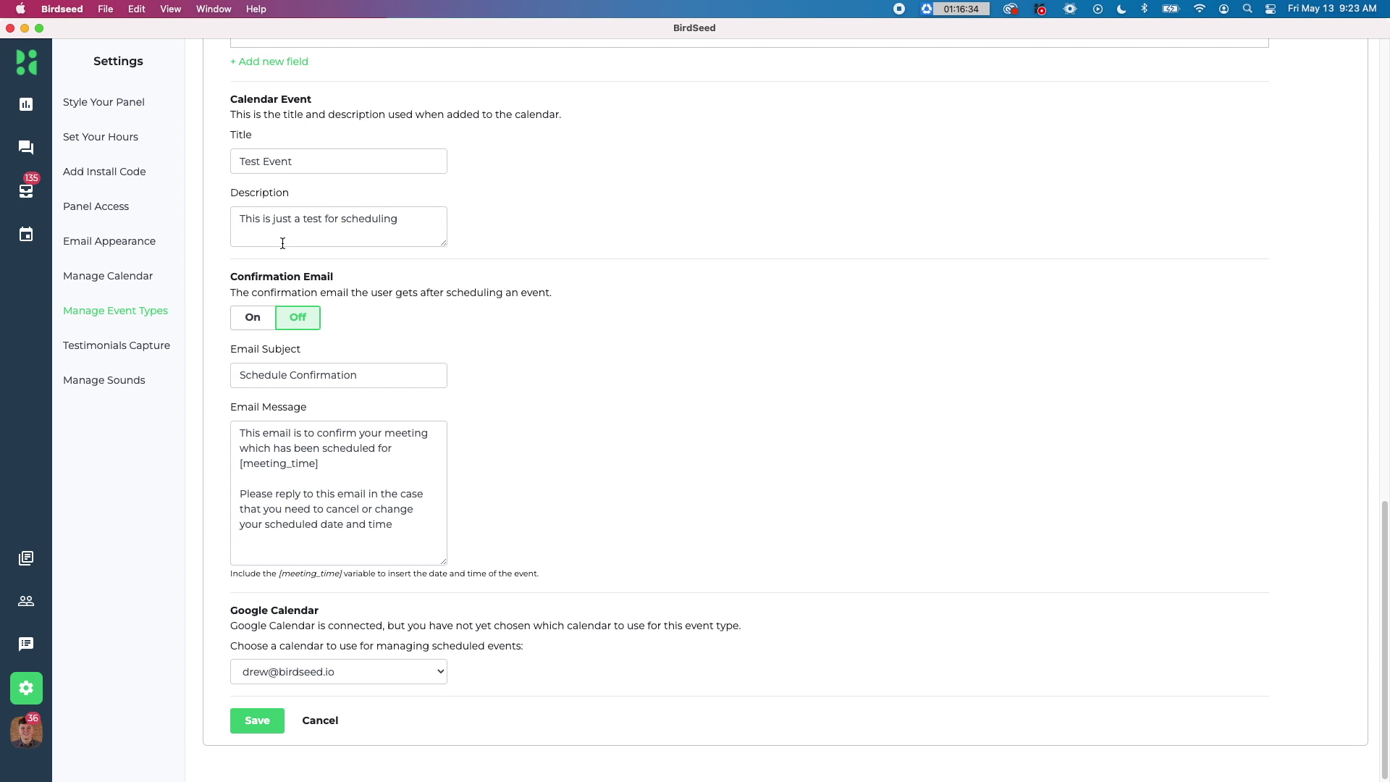
# Step: Review the title and description that Test Event uses when it is added to the calendar
pyautogui.scroll(3, 297, 268)
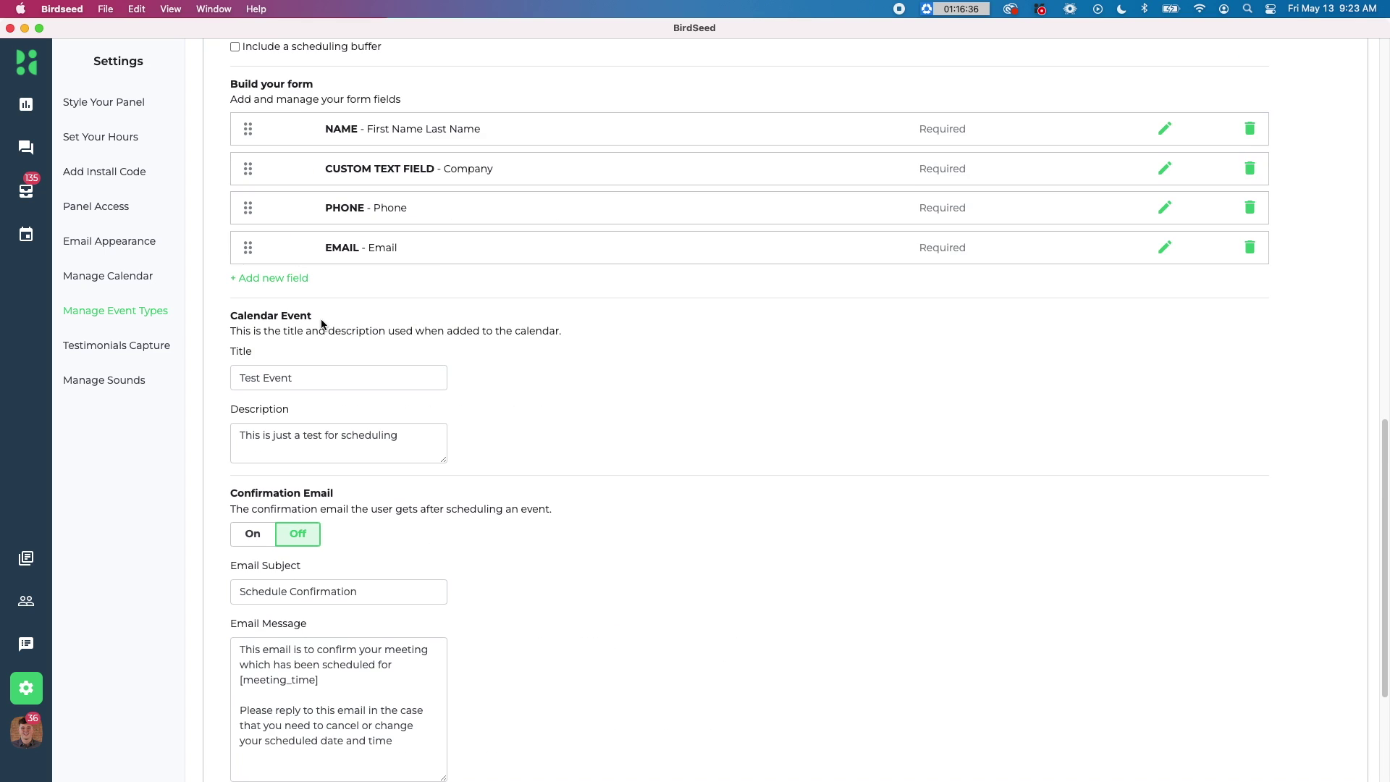
pyautogui.tripleClick(259, 311)
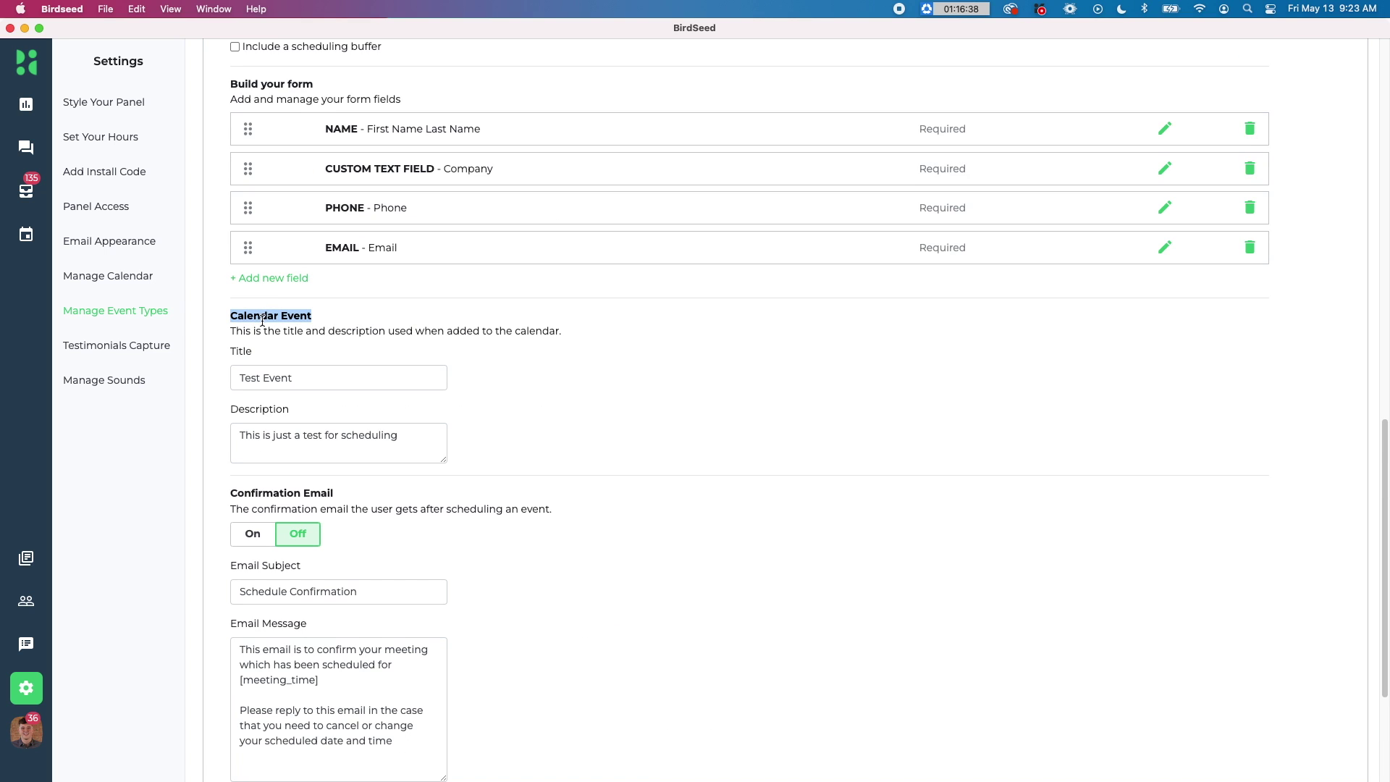
pyautogui.click(325, 358)
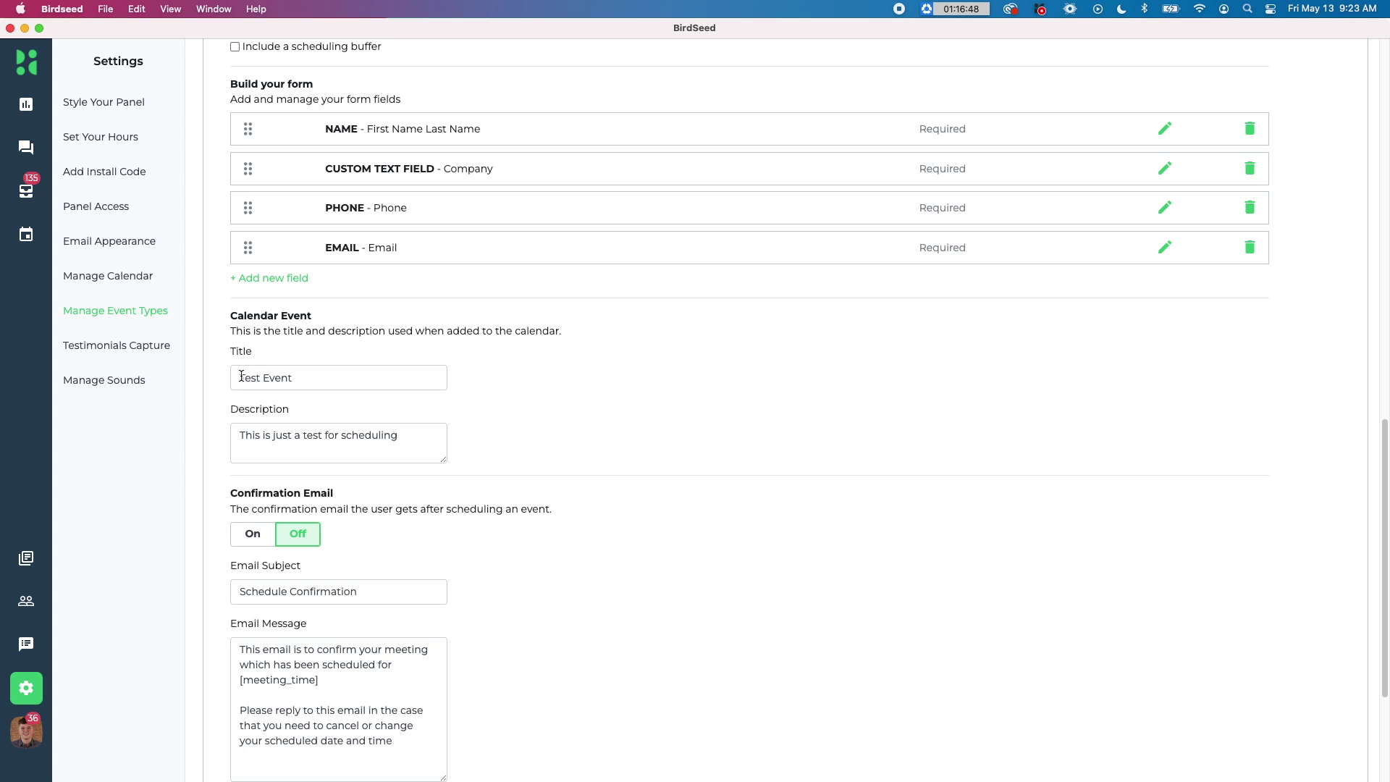
pyautogui.moveTo(241, 376); pyautogui.dragTo(319, 383)
pyautogui.tripleClick(293, 442)
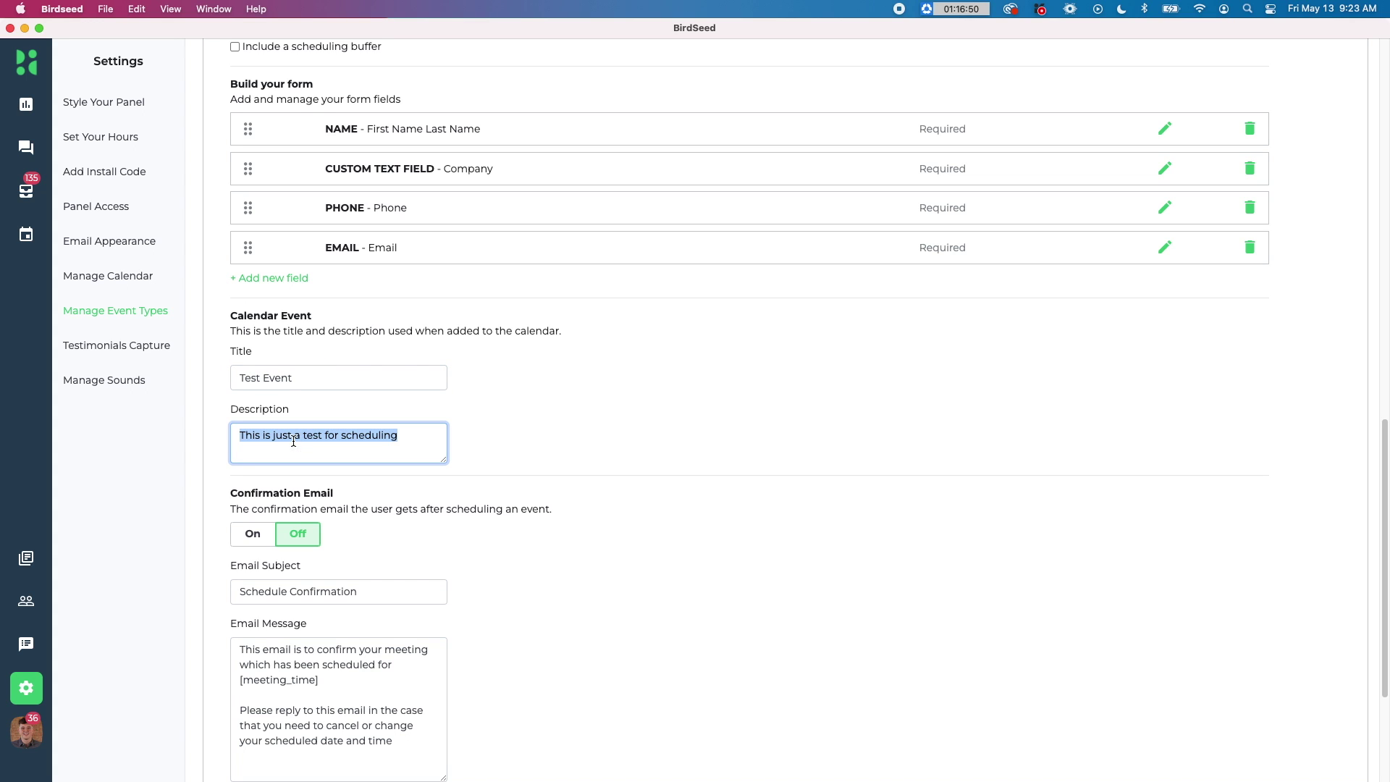
pyautogui.click(532, 388)
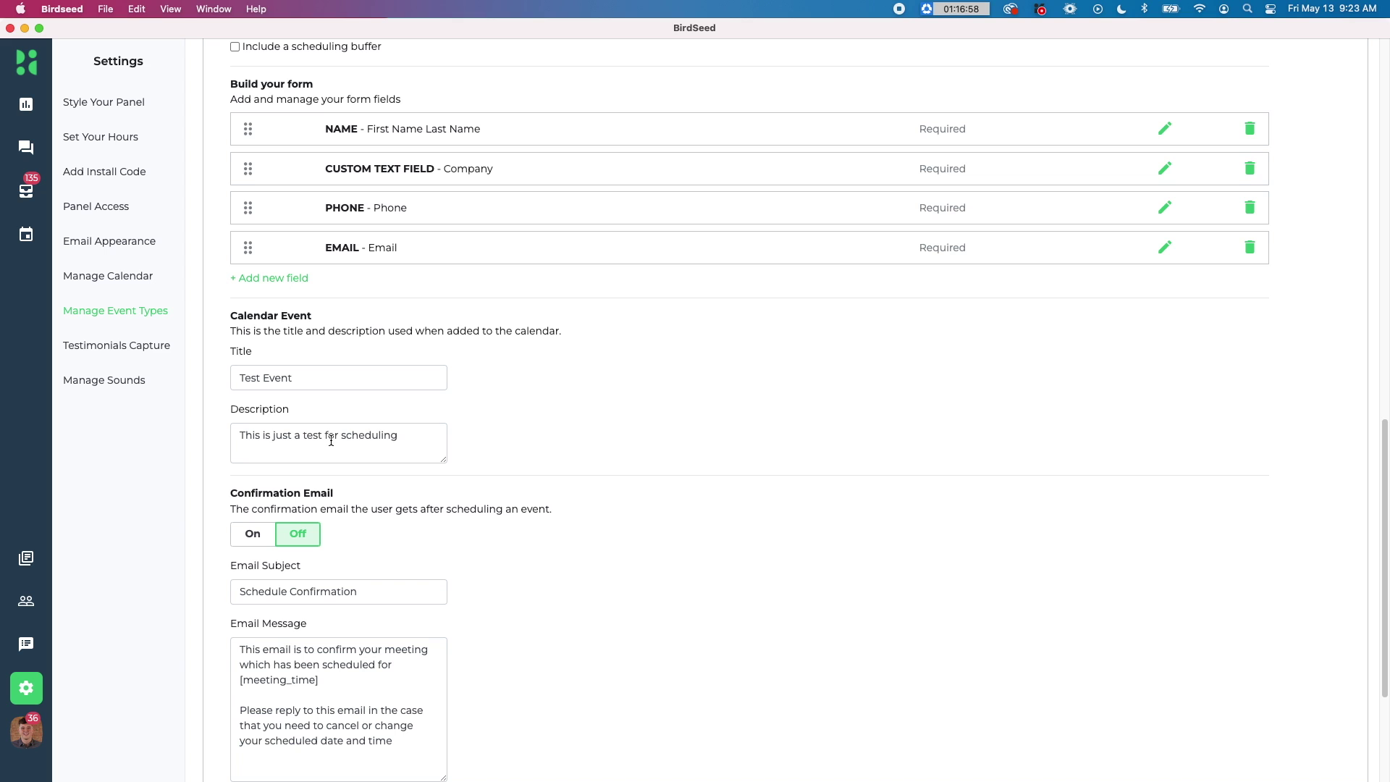
# Step: Turn on the confirmation email for Test Event
pyautogui.scroll(-3, 649, 358)
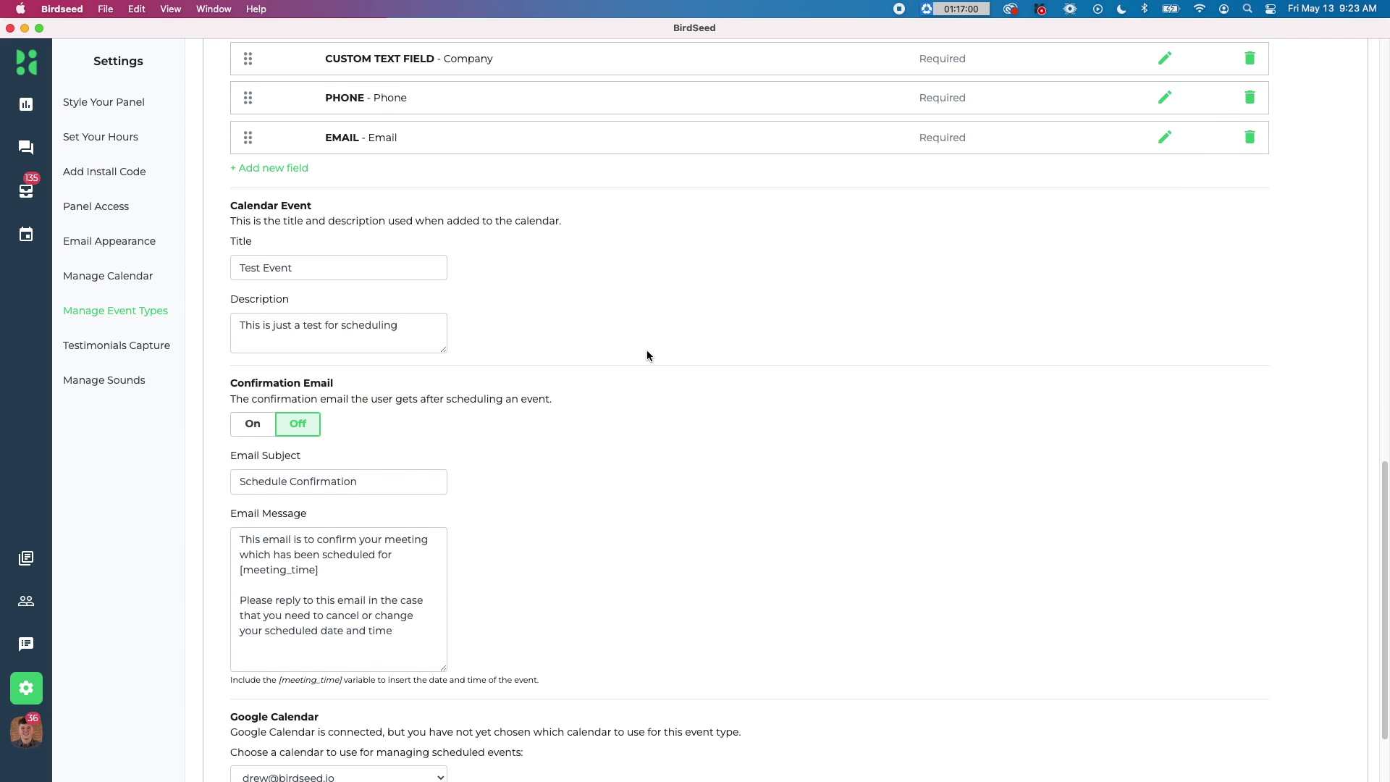
pyautogui.click(259, 399)
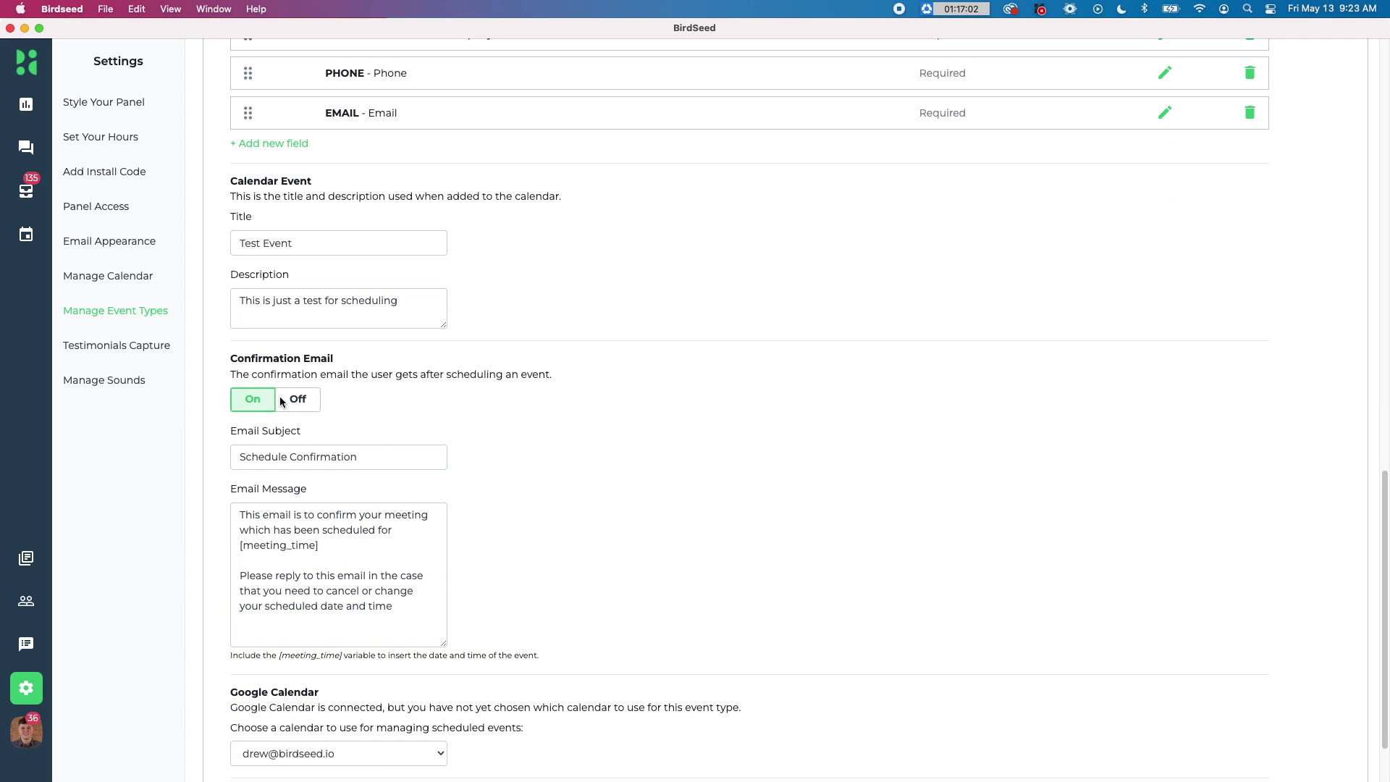
pyautogui.click(282, 402)
pyautogui.click(259, 400)
# Step: Review the confirmation email message and the Google Calendar selection, and save the Test Event settings
pyautogui.scroll(-1, 562, 394)
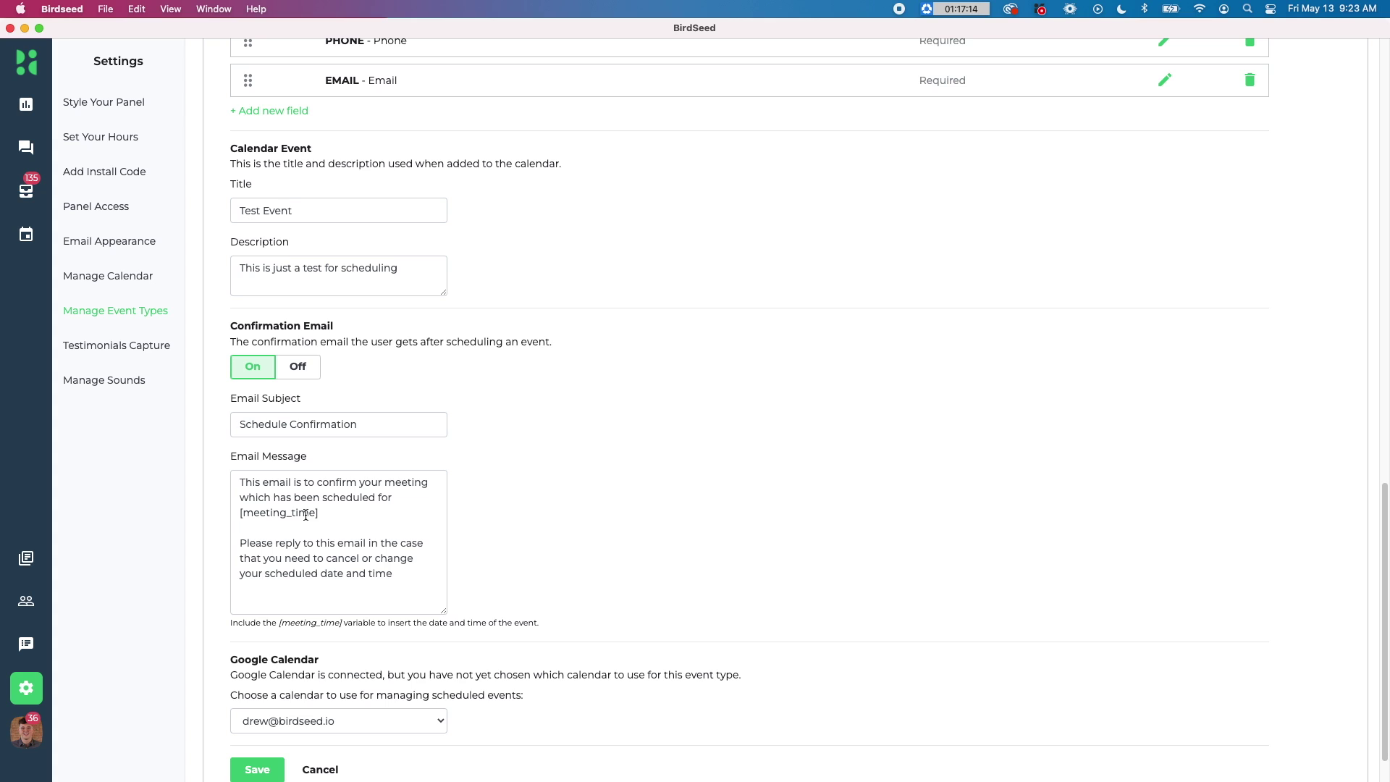
pyautogui.scroll(-1, 297, 517)
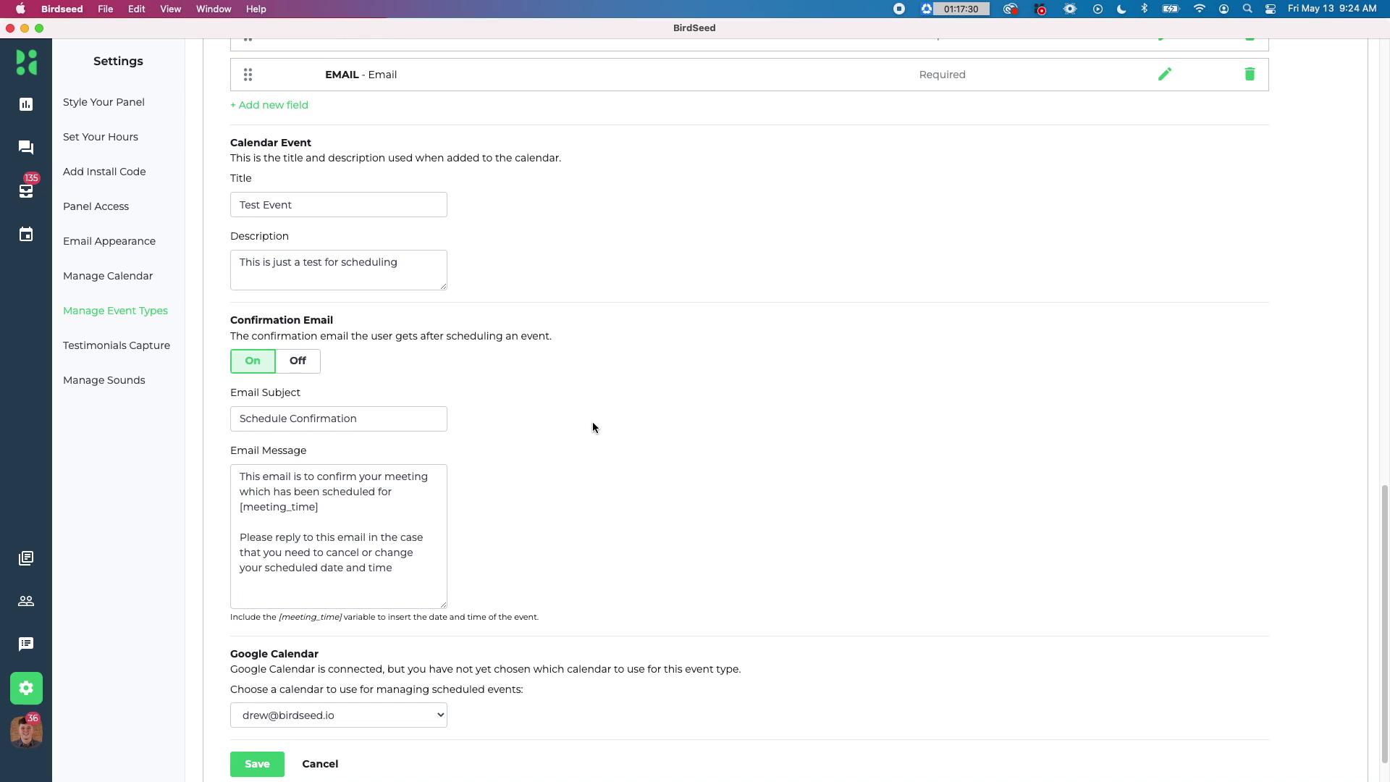
pyautogui.scroll(-1, 590, 427)
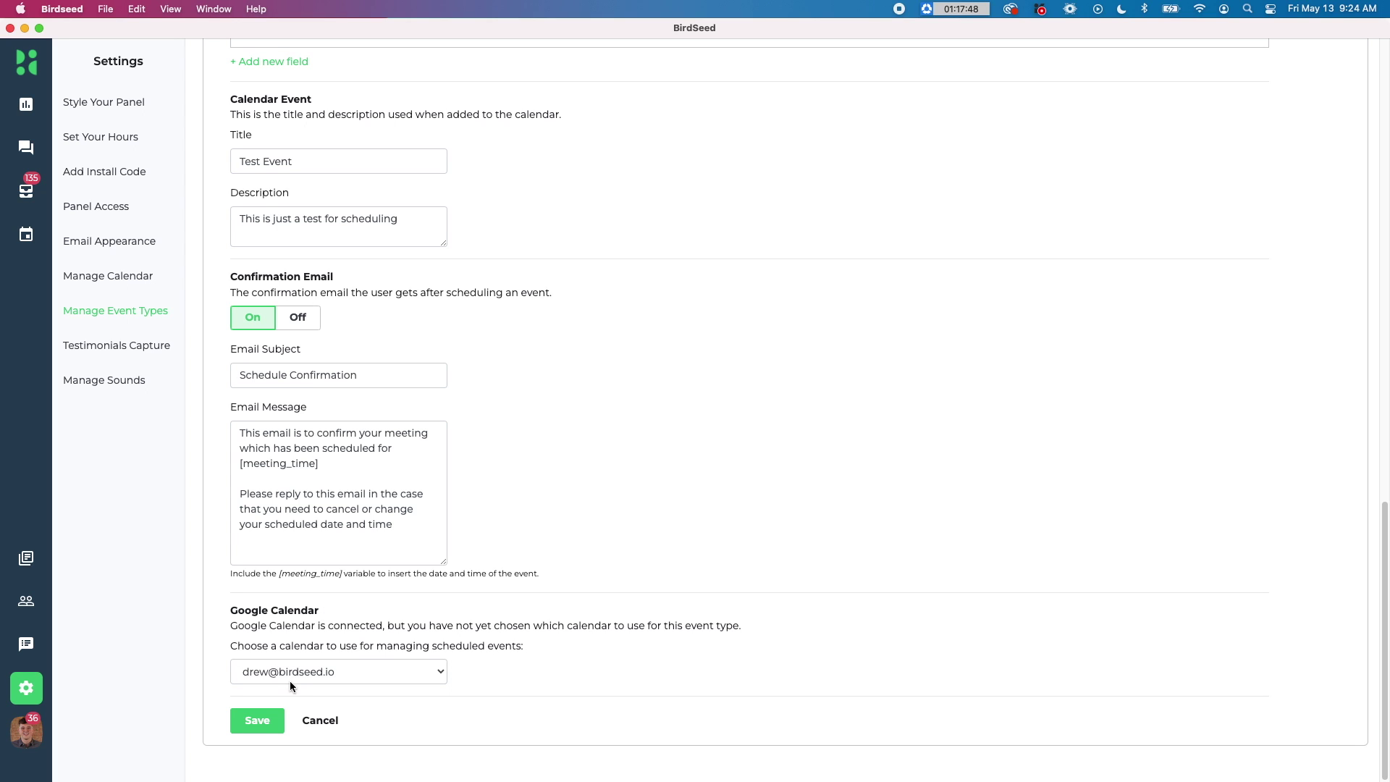
pyautogui.click(262, 727)
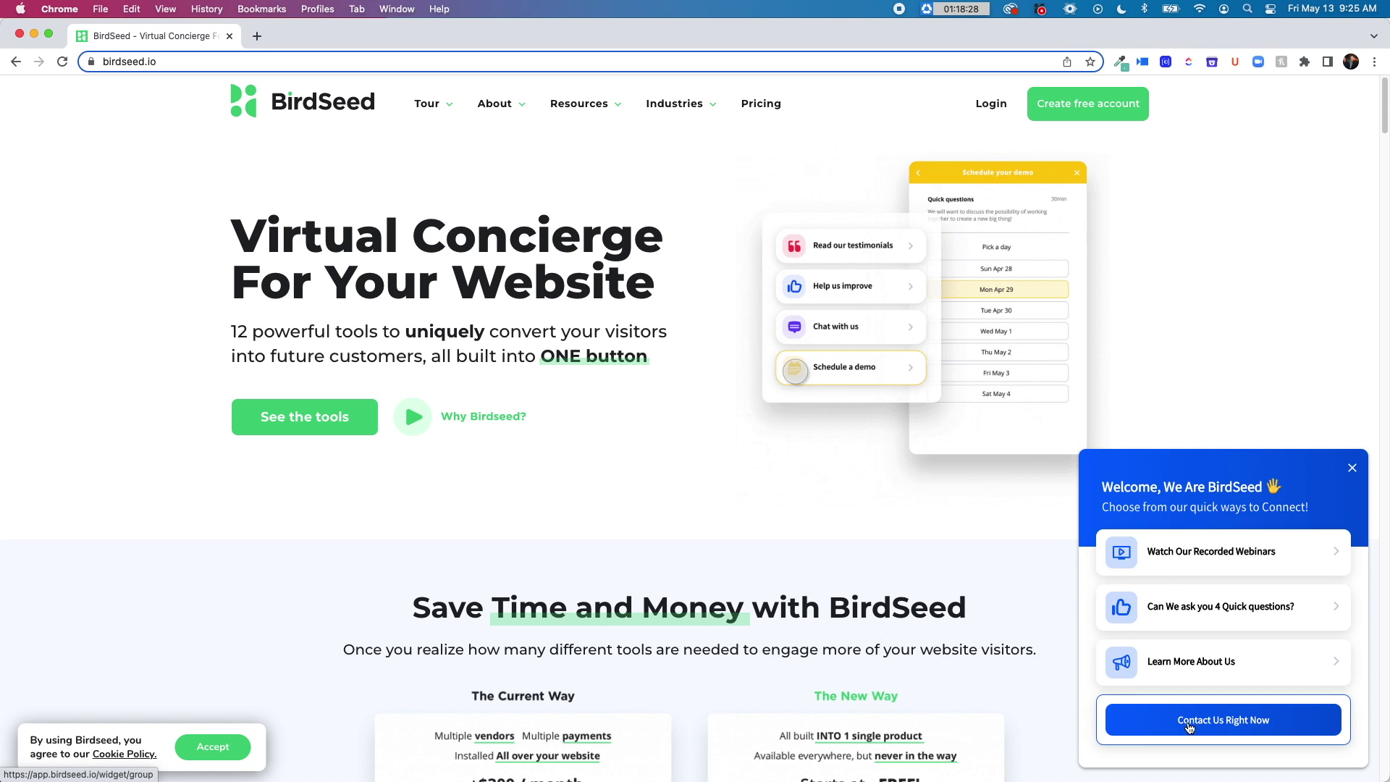
# Step: On the BirdSeed website in Chrome, schedule a custom demonstration using Short Session for Quick Questions, choosing Tuesday May 17th at 12:00 pm
pyautogui.click(1188, 721)
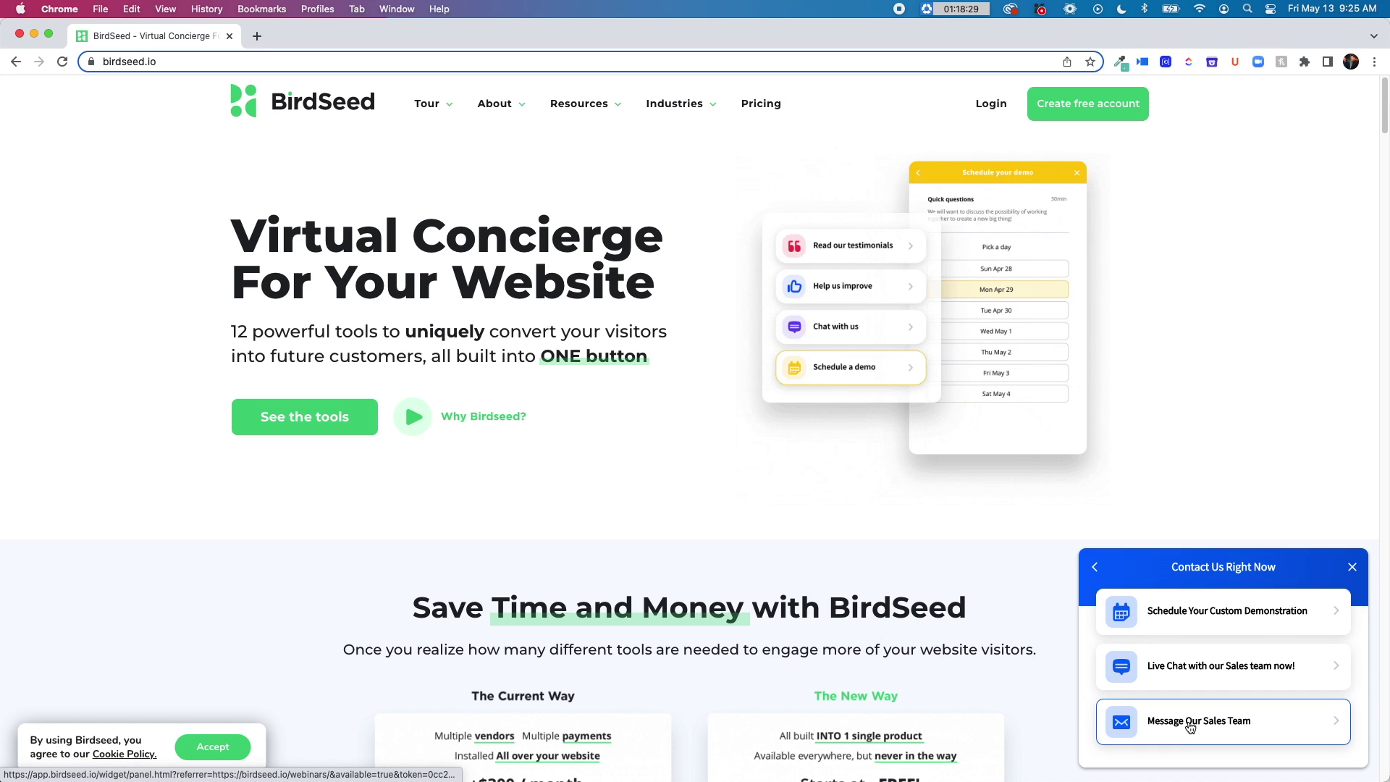
pyautogui.click(1167, 623)
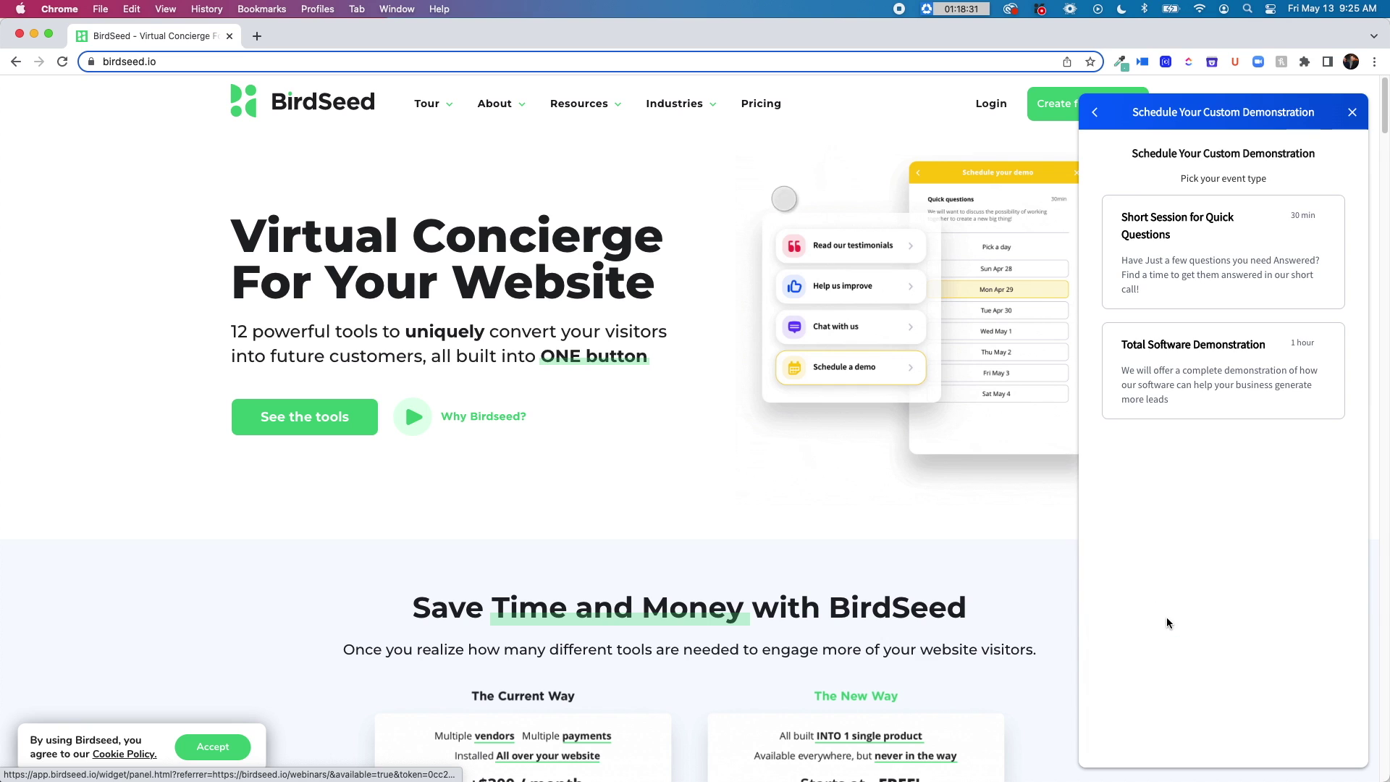
pyautogui.click(1179, 276)
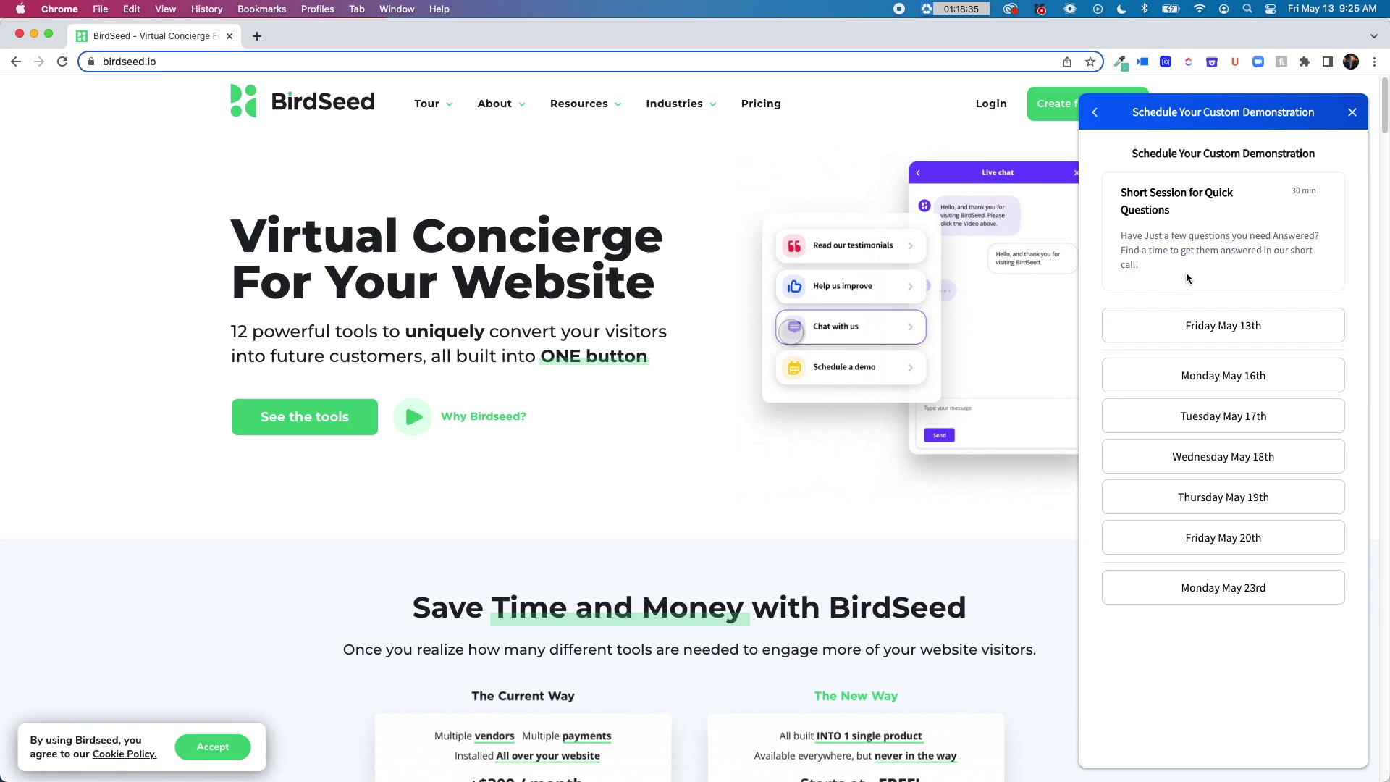
pyautogui.click(1233, 425)
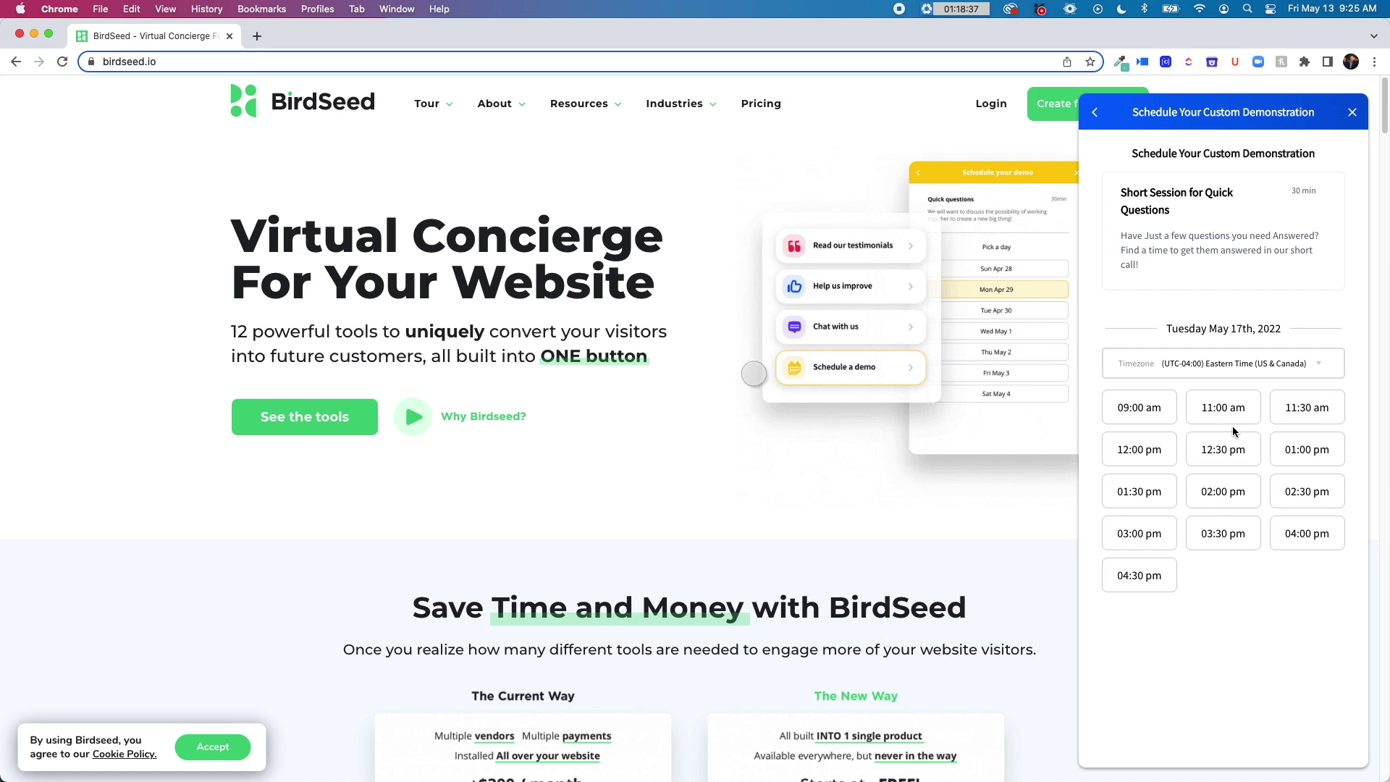
pyautogui.click(1142, 450)
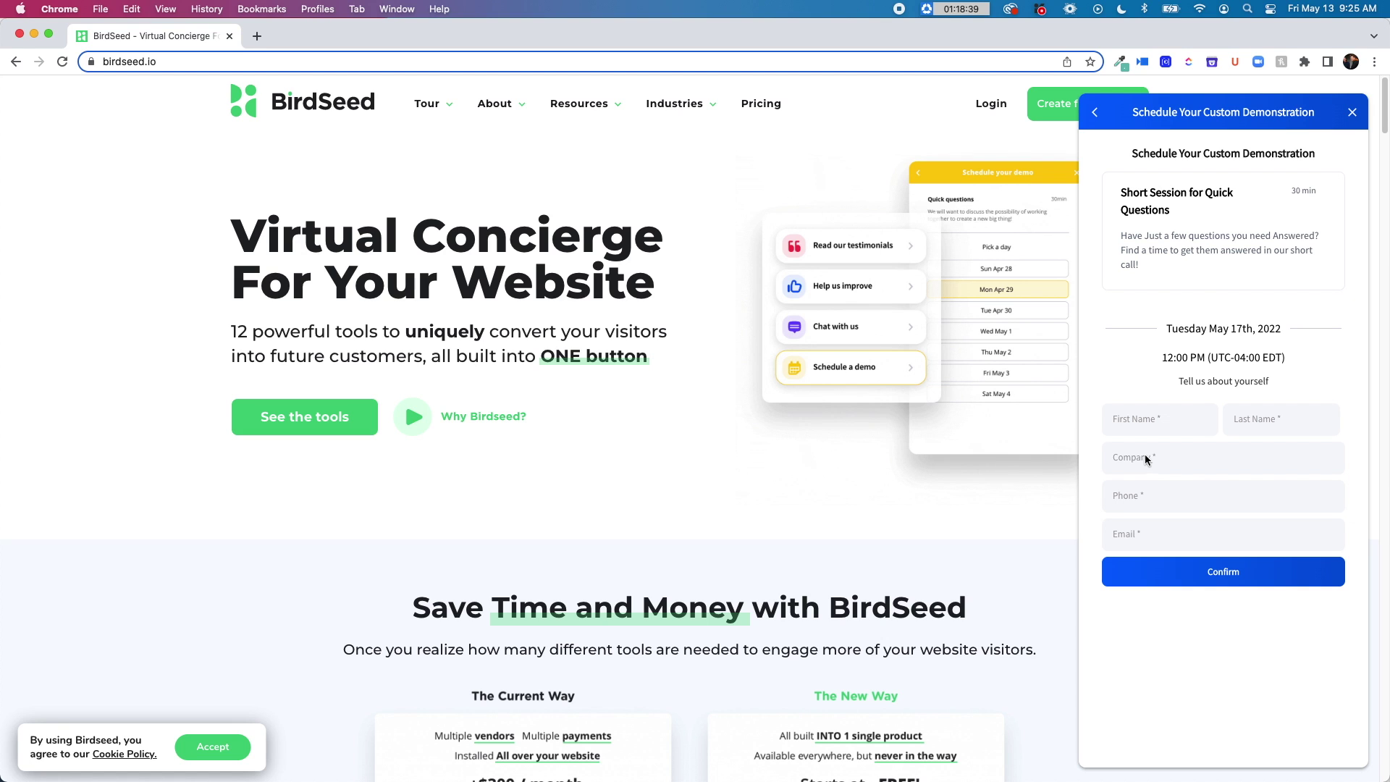